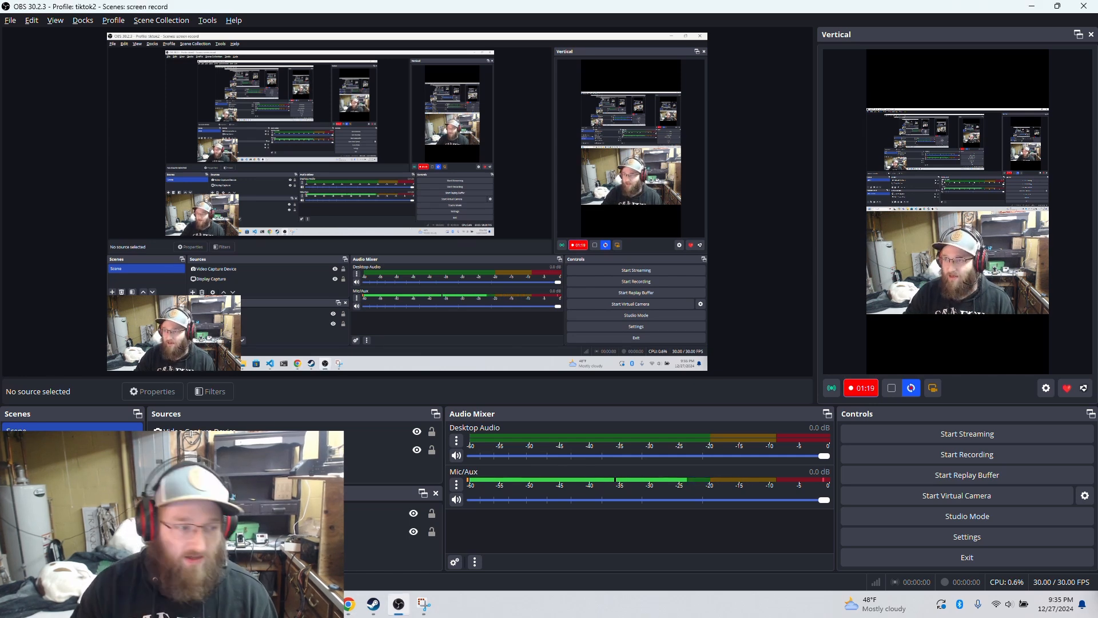
Open the YouTube Live Subscriber Counter on livecounts.io in the browser
{"action": "left_click_drag", "start_coordinate": [287, 0], "coordinate": [303, 0]}
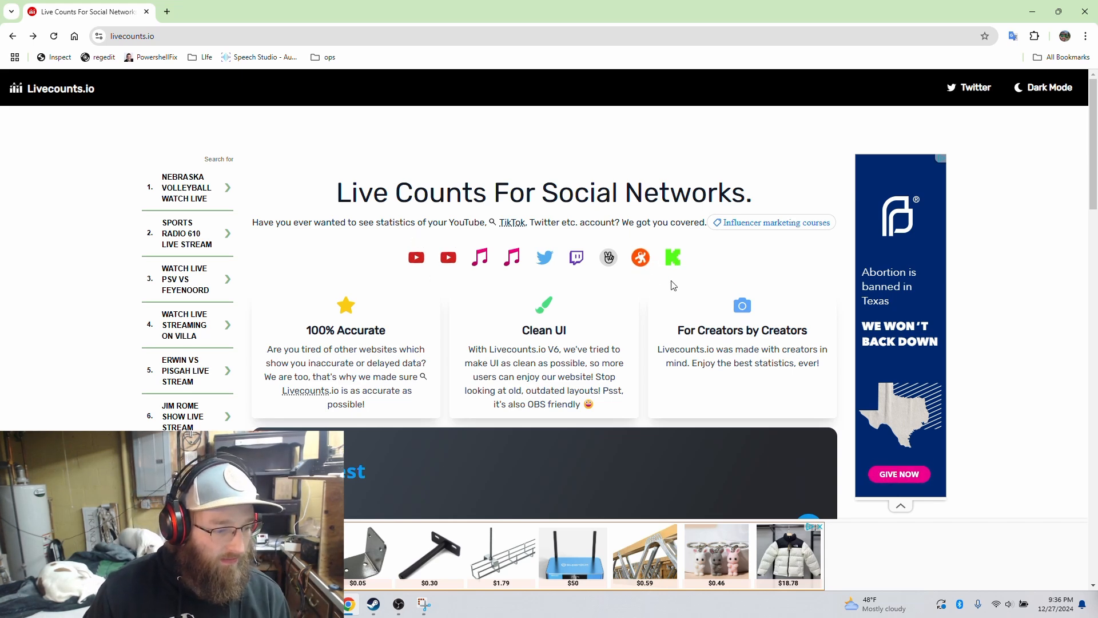
{"action": "scroll", "coordinate": [671, 267], "scroll_direction": "down", "scroll_amount": 10}
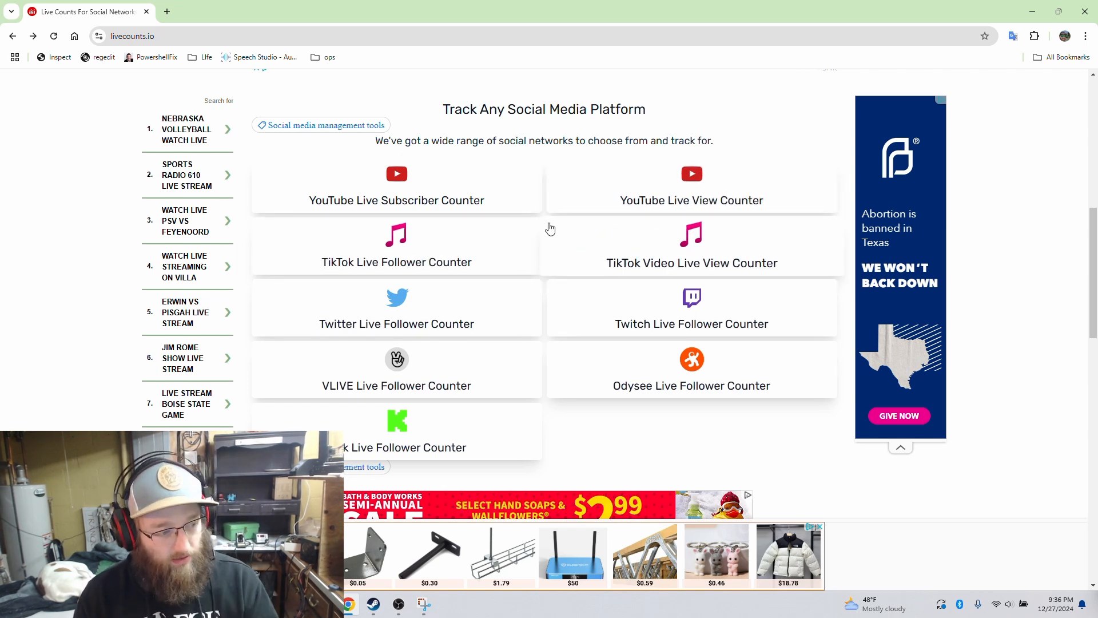
{"action": "left_click", "coordinate": [426, 202]}
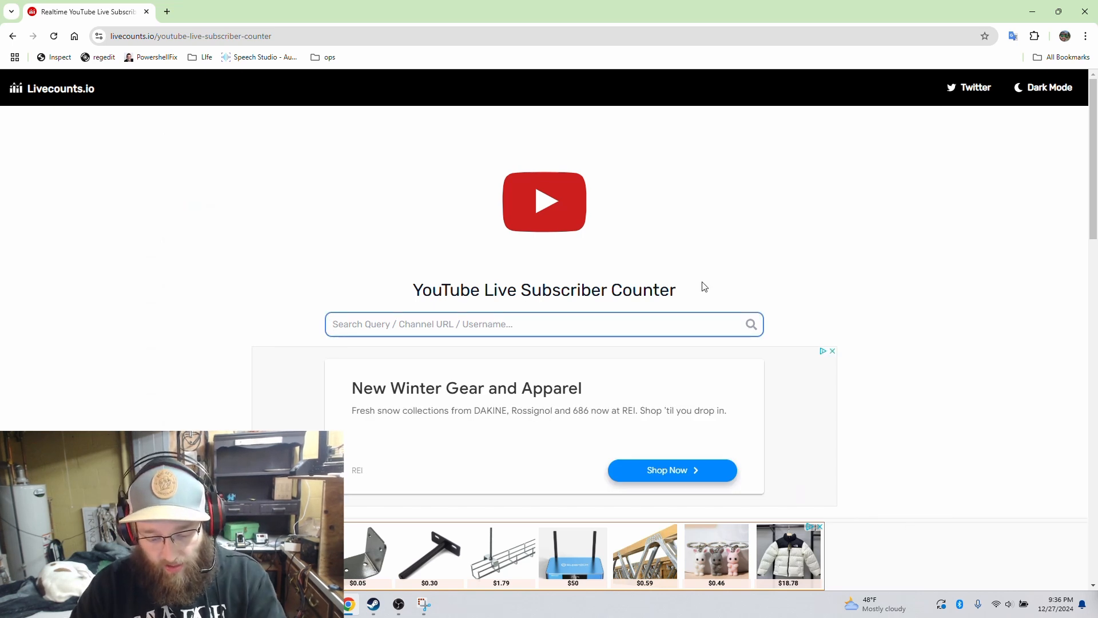
{"action": "type", "text": "@thestar"}
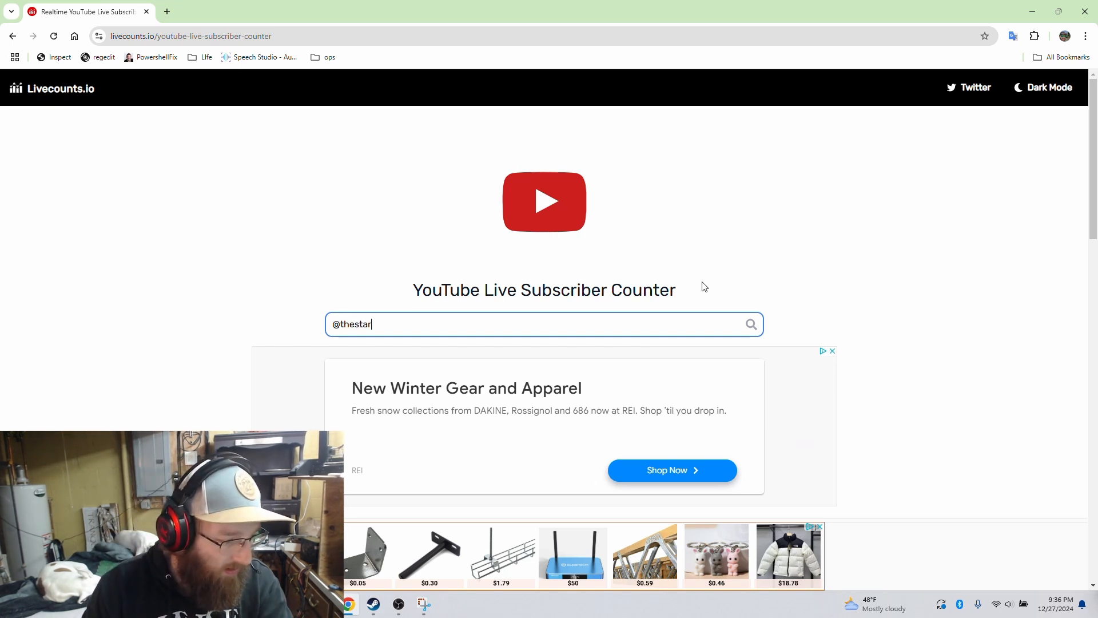
{"action": "key", "text": "BackSpace"}
{"action": "key", "text": "BackSpace"}
{"action": "key", "text": "BackSpace"}
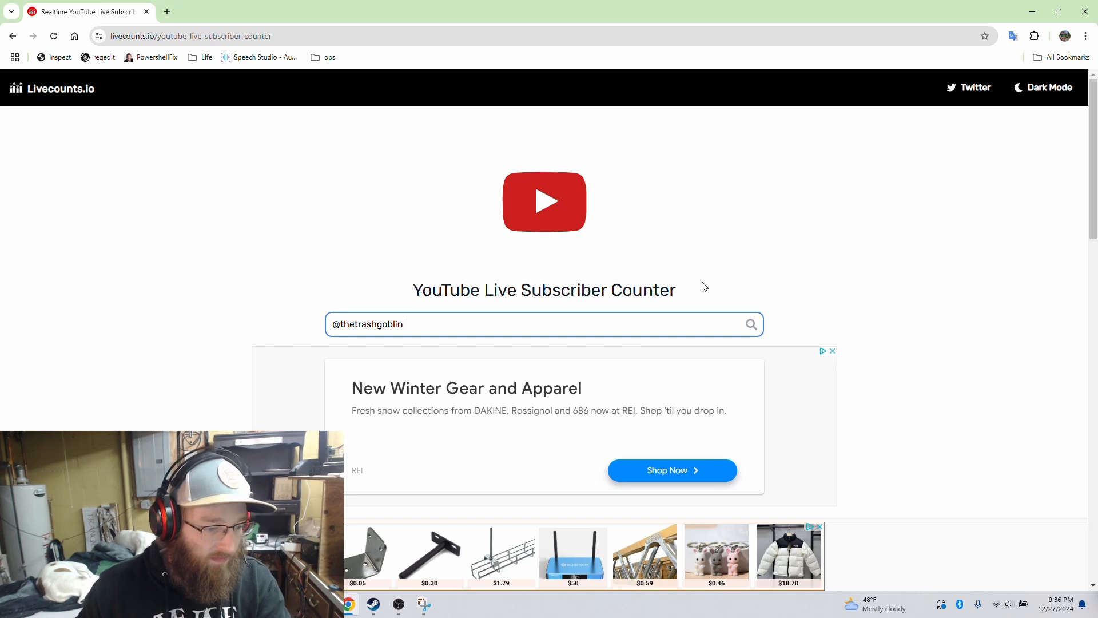
{"action": "left_click", "coordinate": [752, 324]}
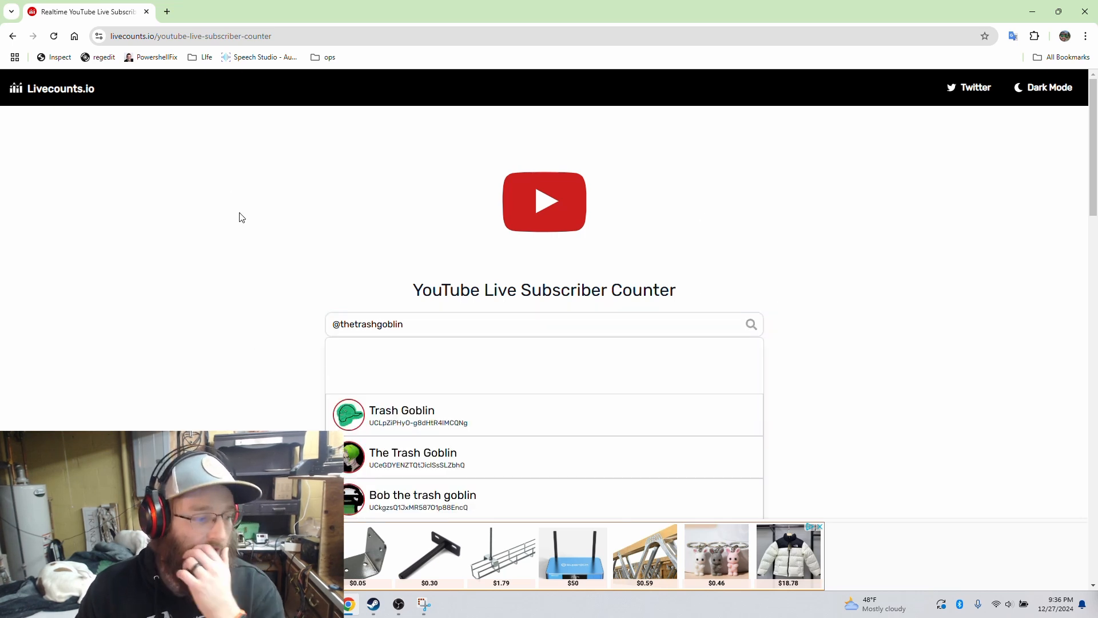
{"action": "left_click", "coordinate": [422, 404]}
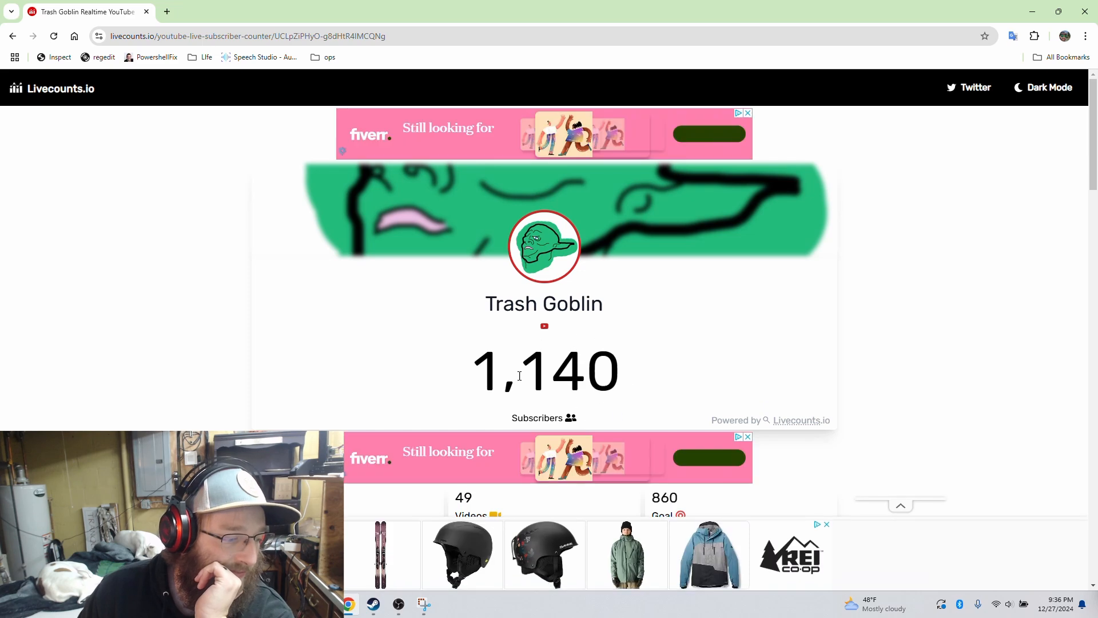
Copy the full embed URL for streaming software from the Trash Goblin count page and return to OBS
{"action": "left_click_drag", "start_coordinate": [473, 372], "coordinate": [623, 368]}
{"action": "left_click", "coordinate": [656, 382]}
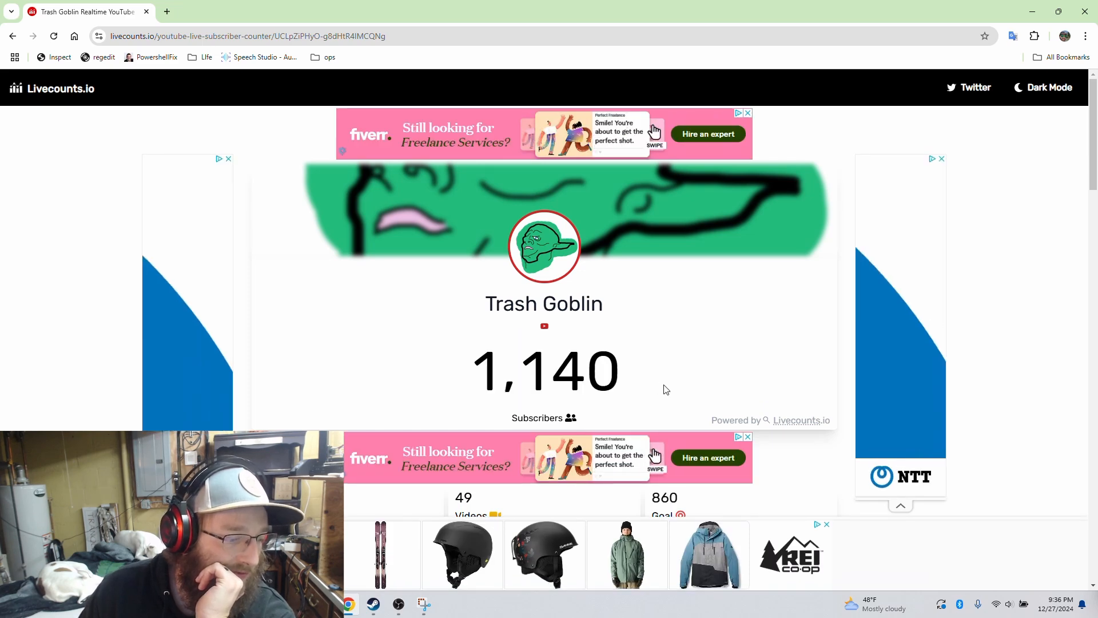
{"action": "scroll", "coordinate": [586, 370], "scroll_direction": "down", "scroll_amount": 15}
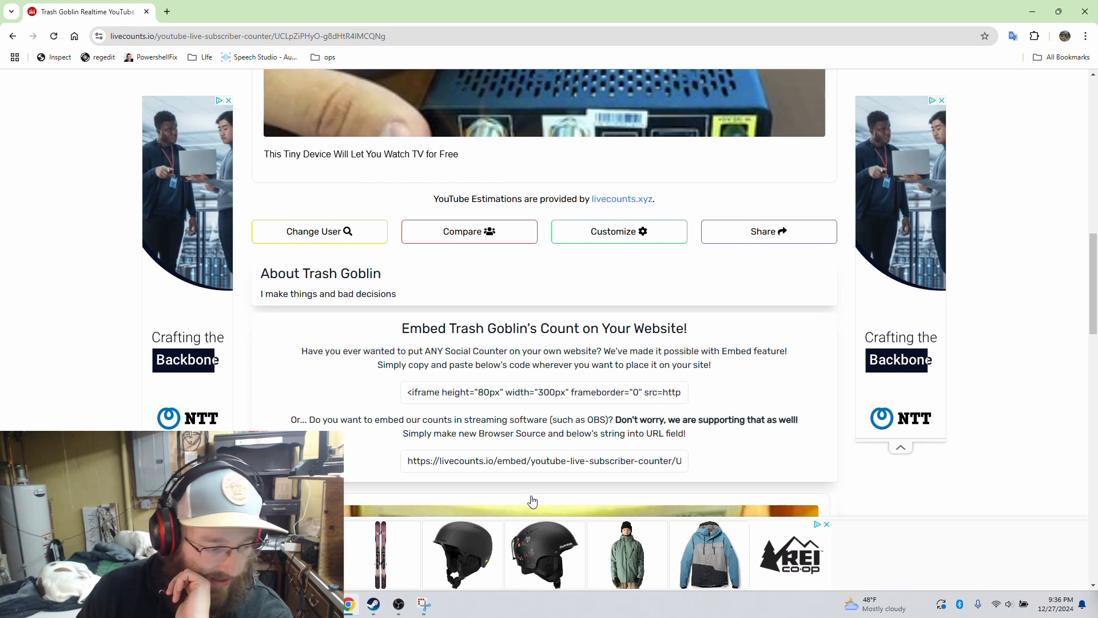
{"action": "double_click", "coordinate": [510, 461]}
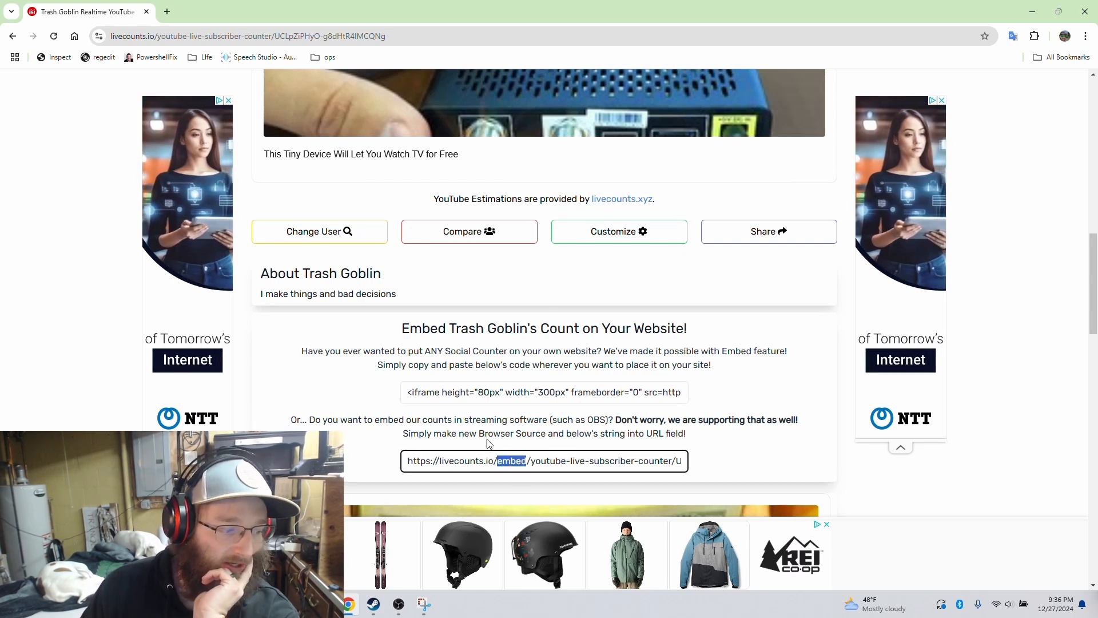
{"action": "left_click_drag", "start_coordinate": [367, 420], "coordinate": [738, 421]}
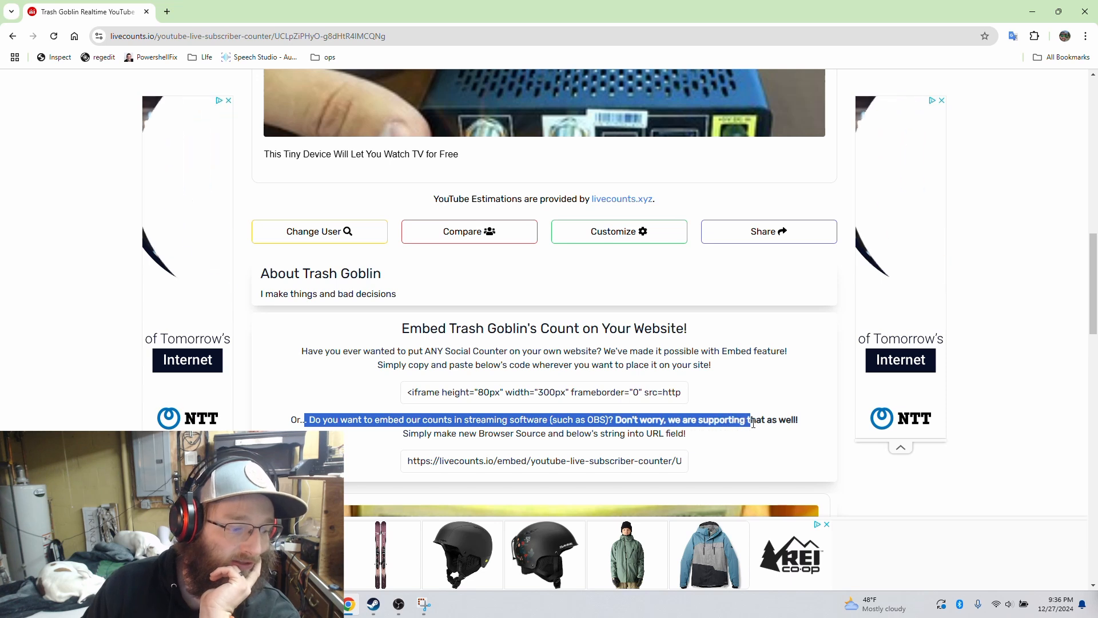
{"action": "left_click", "coordinate": [764, 444]}
{"action": "double_click", "coordinate": [552, 460]}
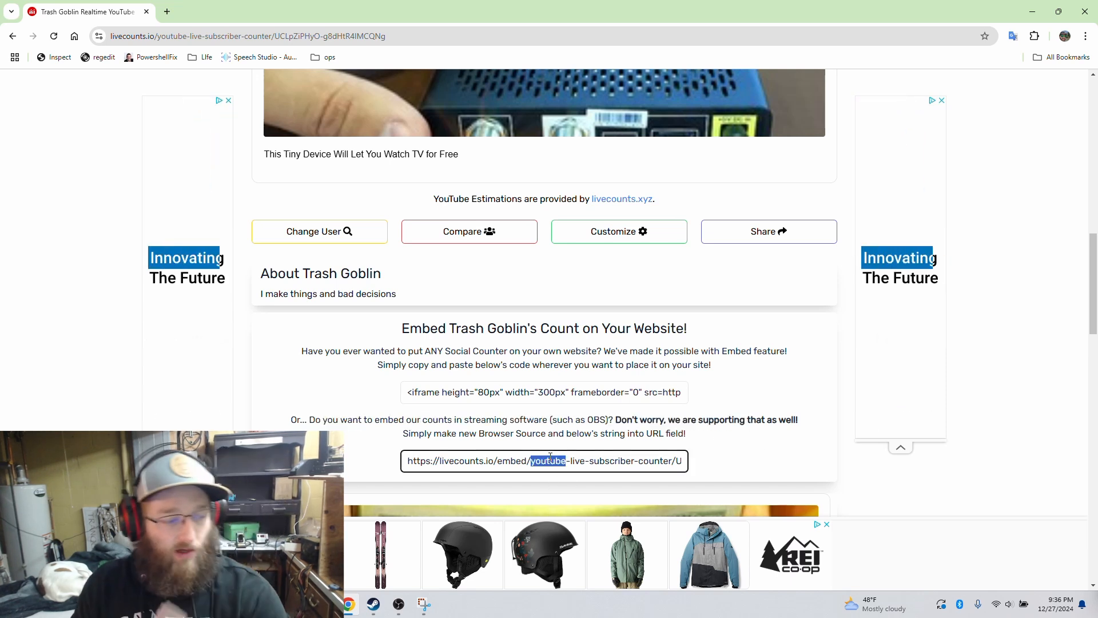
{"action": "triple_click", "coordinate": [555, 460]}
{"action": "key", "text": "ctrl+c"}
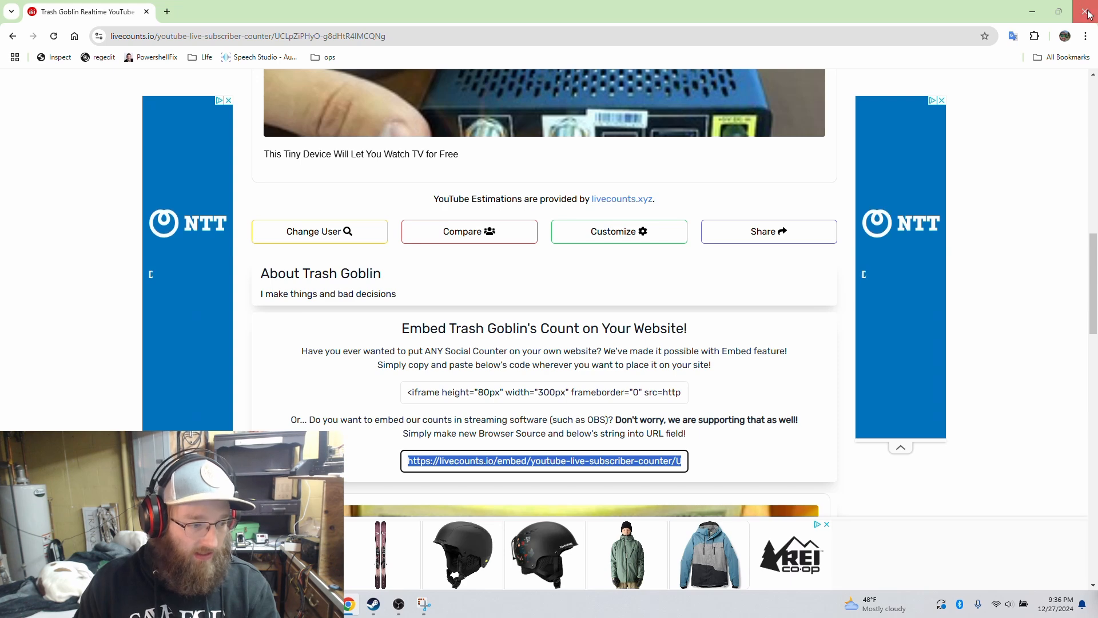
{"action": "left_click", "coordinate": [1032, 12]}
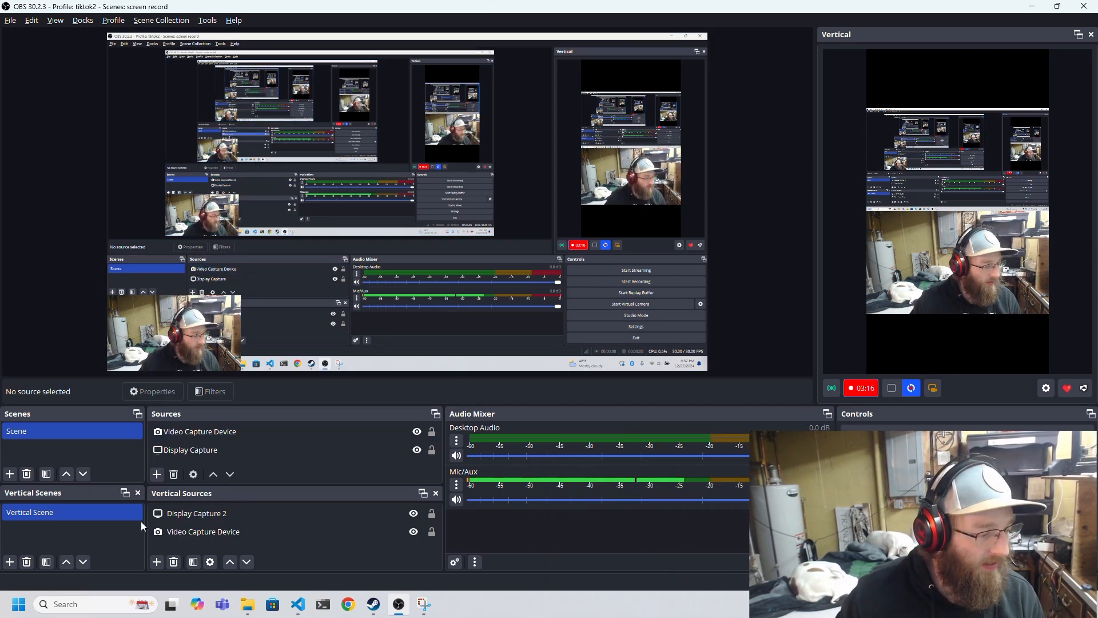
Add a new Browser source named "Yotu" to the main scene's sources
{"action": "left_click", "coordinate": [158, 476]}
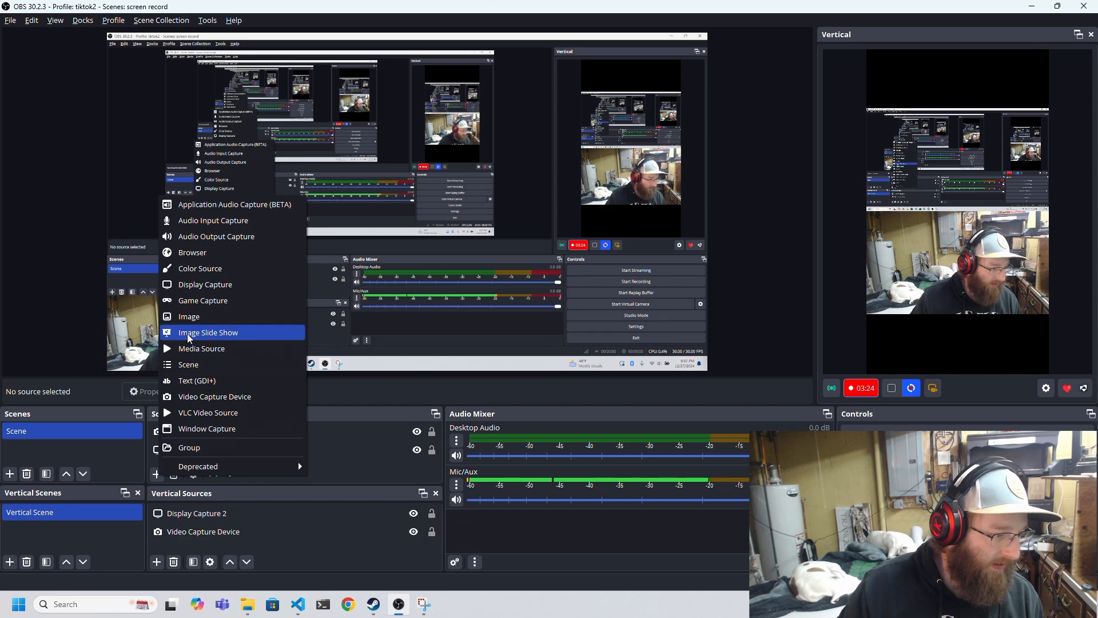
{"action": "left_click", "coordinate": [202, 252]}
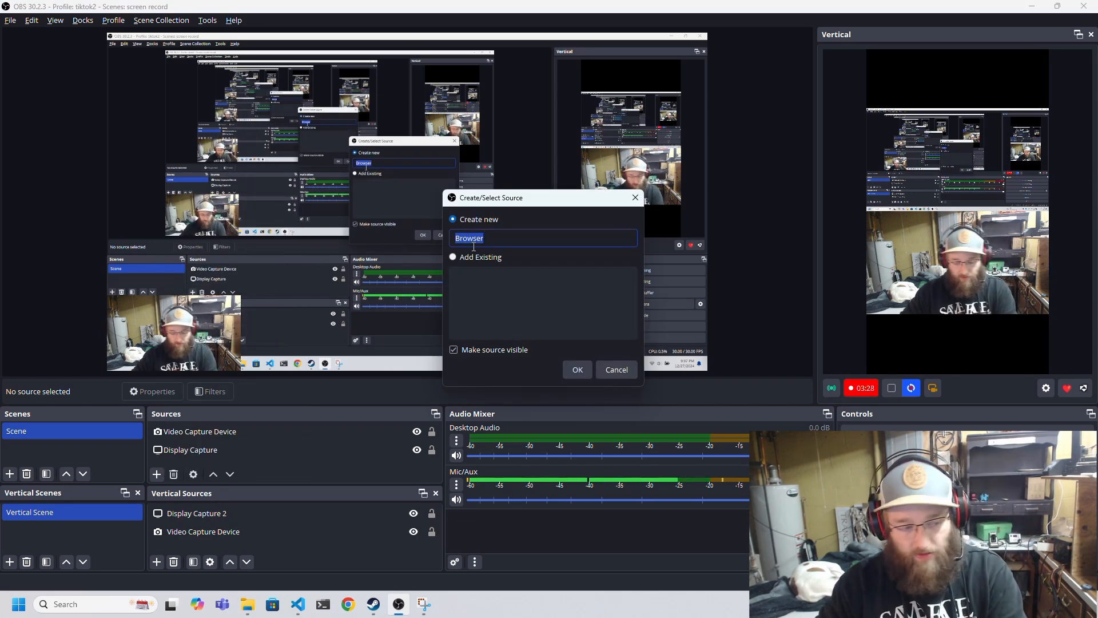
{"action": "type", "text": "Yotu"}
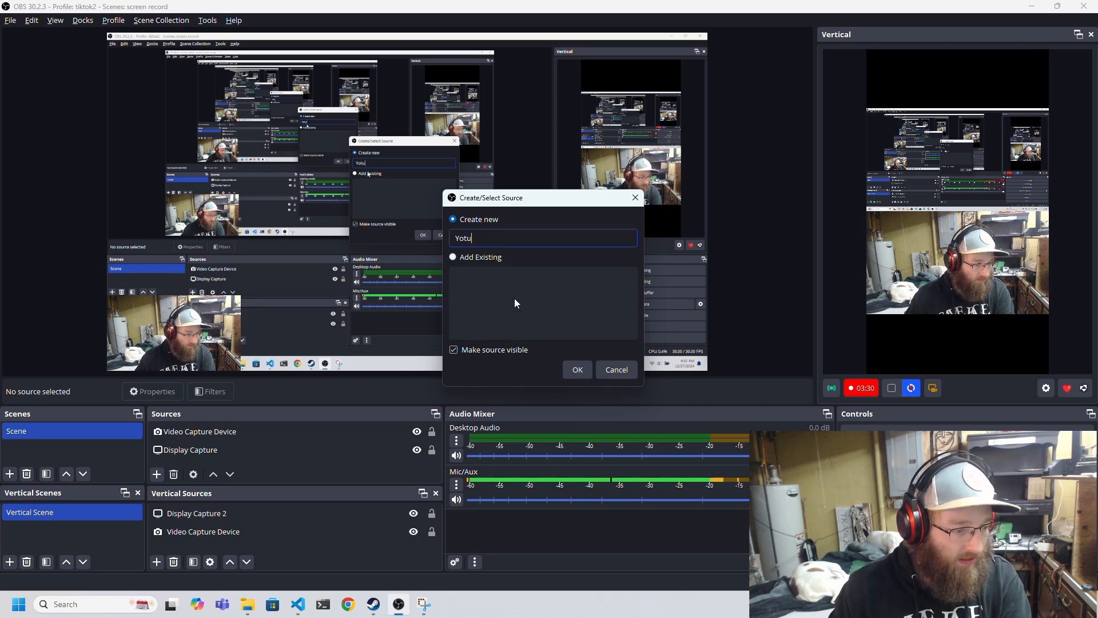
{"action": "left_click", "coordinate": [575, 370]}
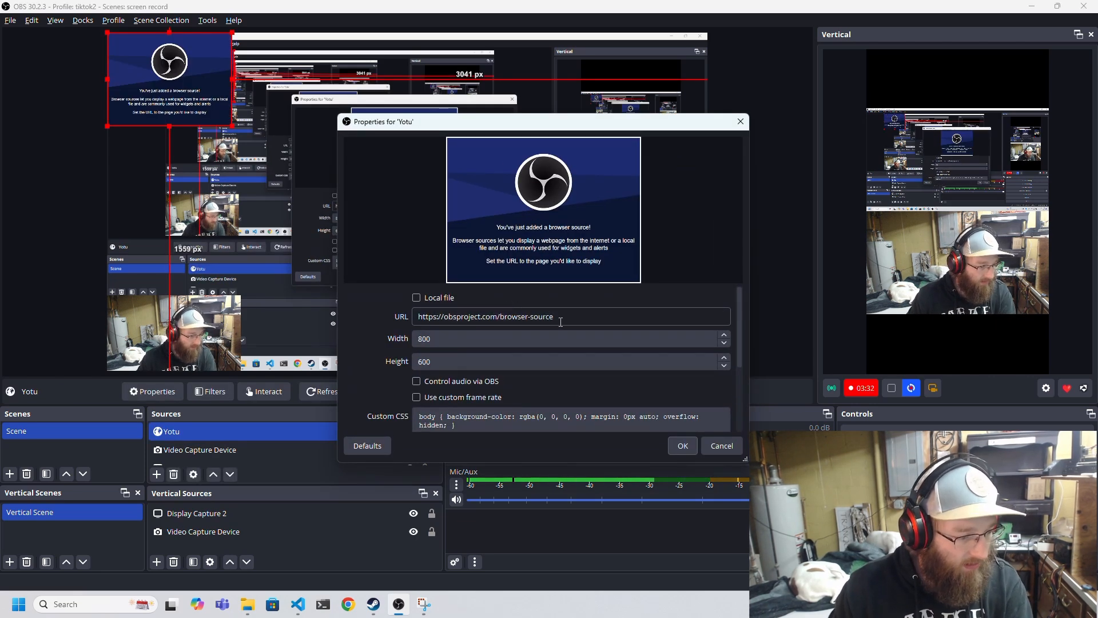
Set the Yotu source's URL to the copied livecounts.io embed link, and move and enlarge the source on the canvas
{"action": "triple_click", "coordinate": [579, 318]}
{"action": "key", "text": "ctrl+v"}
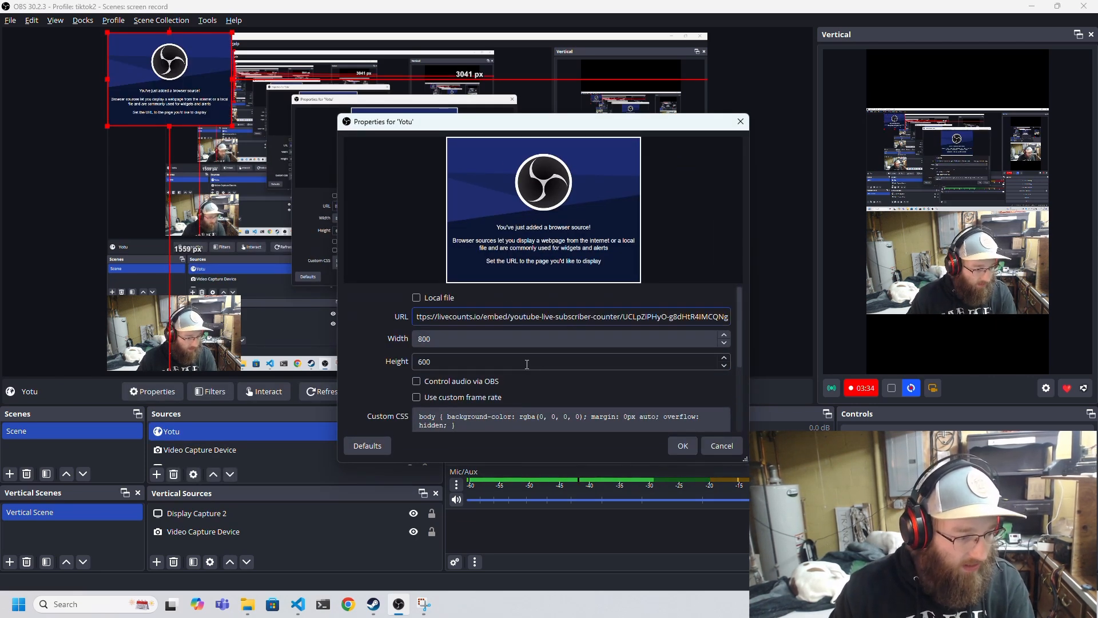
{"action": "scroll", "coordinate": [486, 352], "scroll_direction": "down", "scroll_amount": 3}
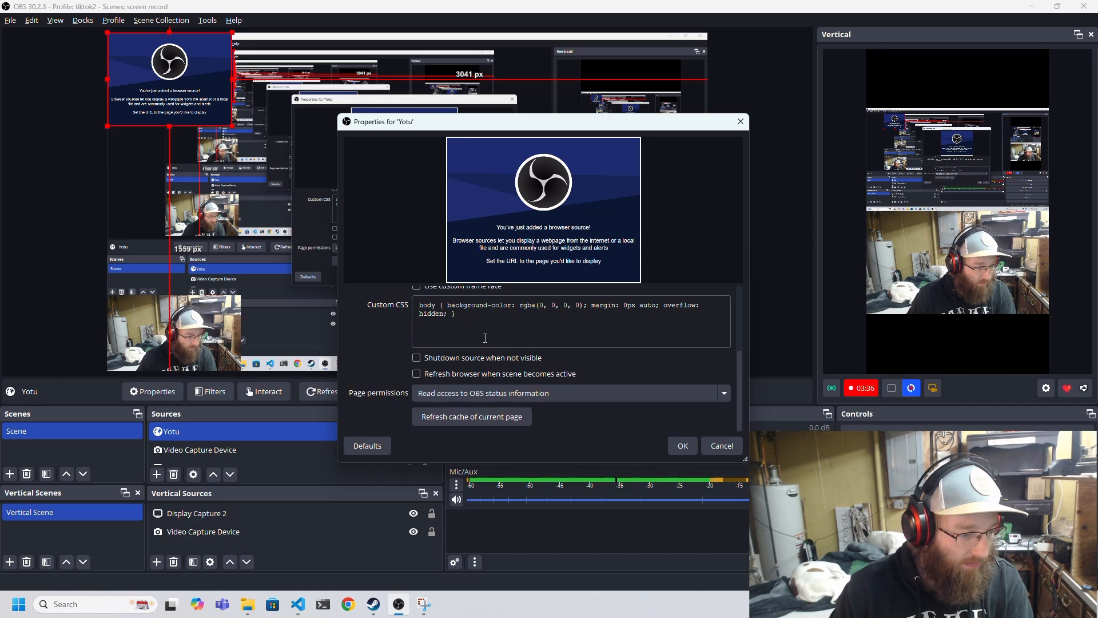
{"action": "left_click", "coordinate": [681, 448]}
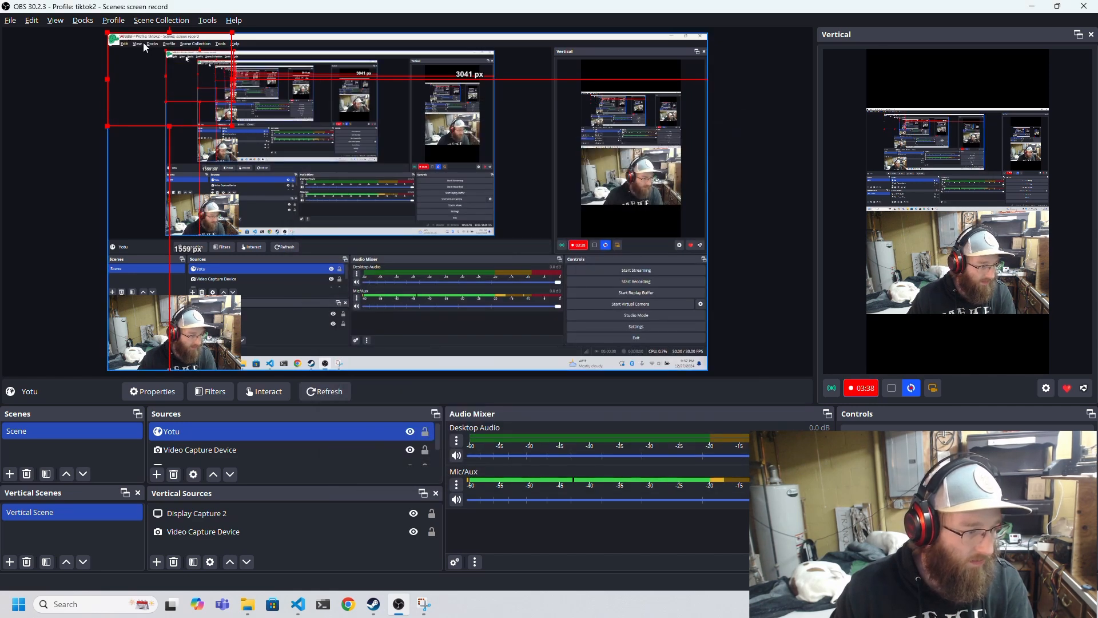
{"action": "left_click_drag", "start_coordinate": [144, 48], "coordinate": [244, 154]}
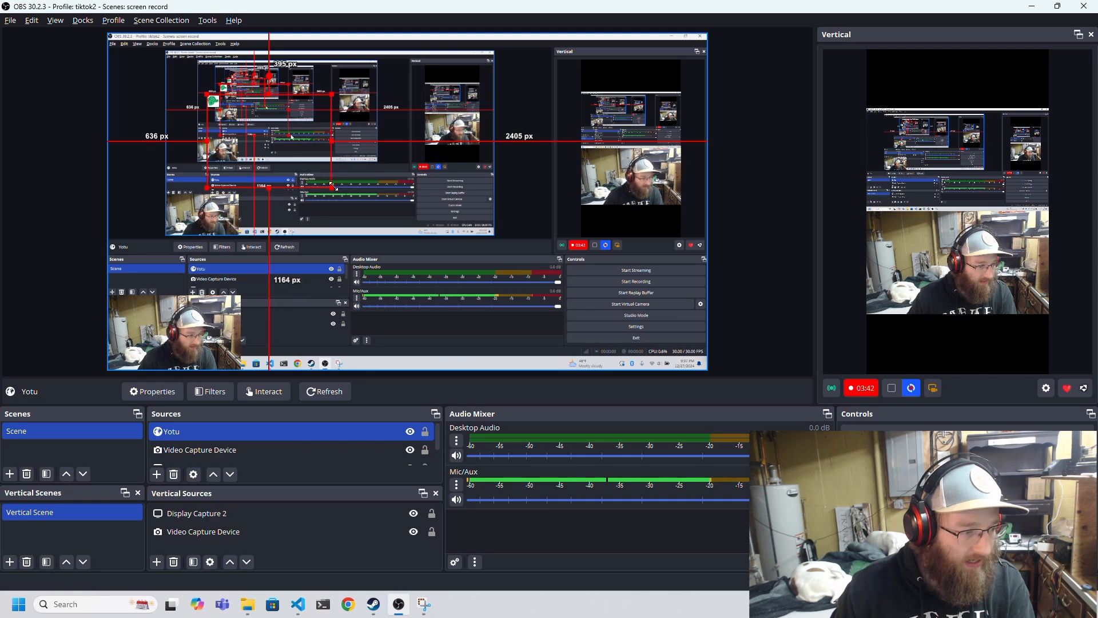
{"action": "left_click_drag", "start_coordinate": [333, 186], "coordinate": [541, 344]}
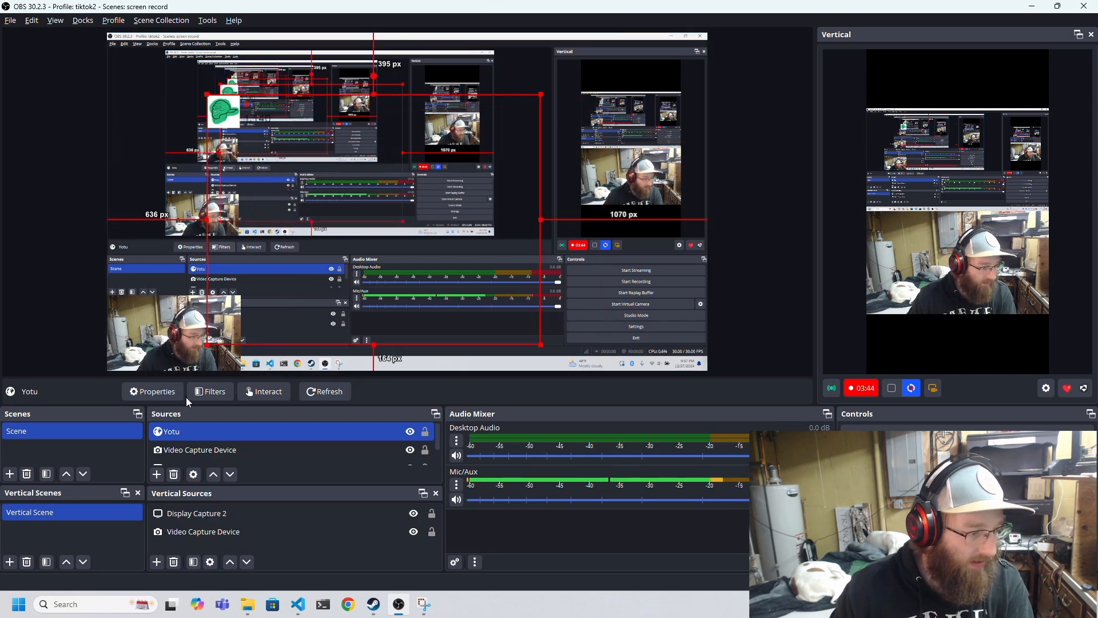
Add a Color Source with the default light grey and 1920 × 1080 size, and place it below Yotu in the source order
{"action": "left_click", "coordinate": [162, 474]}
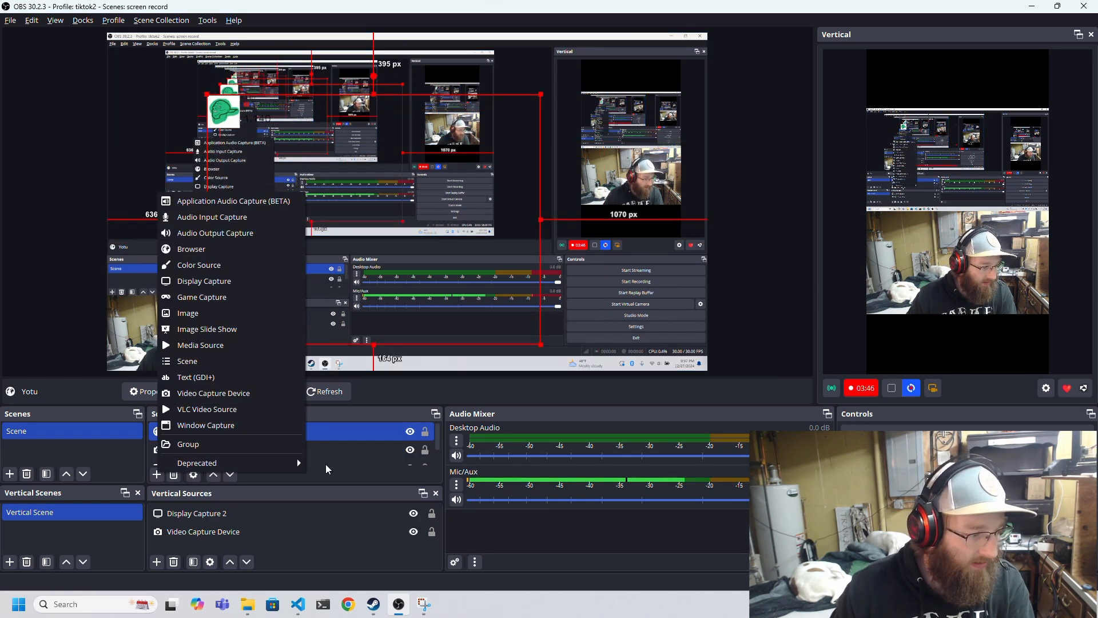
{"action": "left_click", "coordinate": [199, 265]}
{"action": "left_click", "coordinate": [577, 368]}
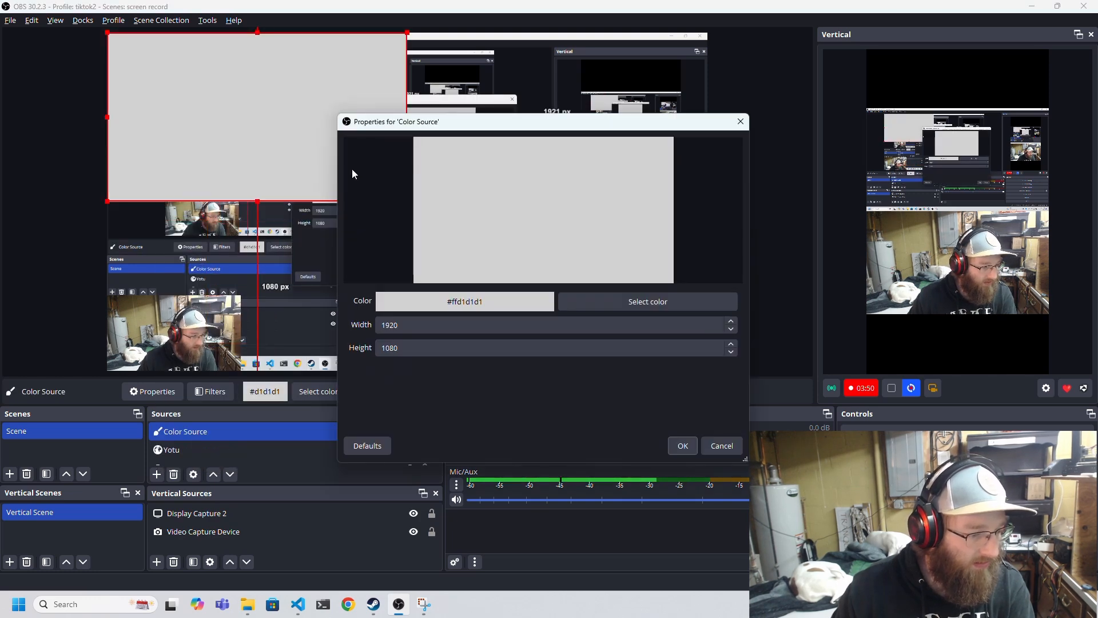
{"action": "left_click", "coordinate": [683, 446]}
{"action": "left_click", "coordinate": [174, 449]}
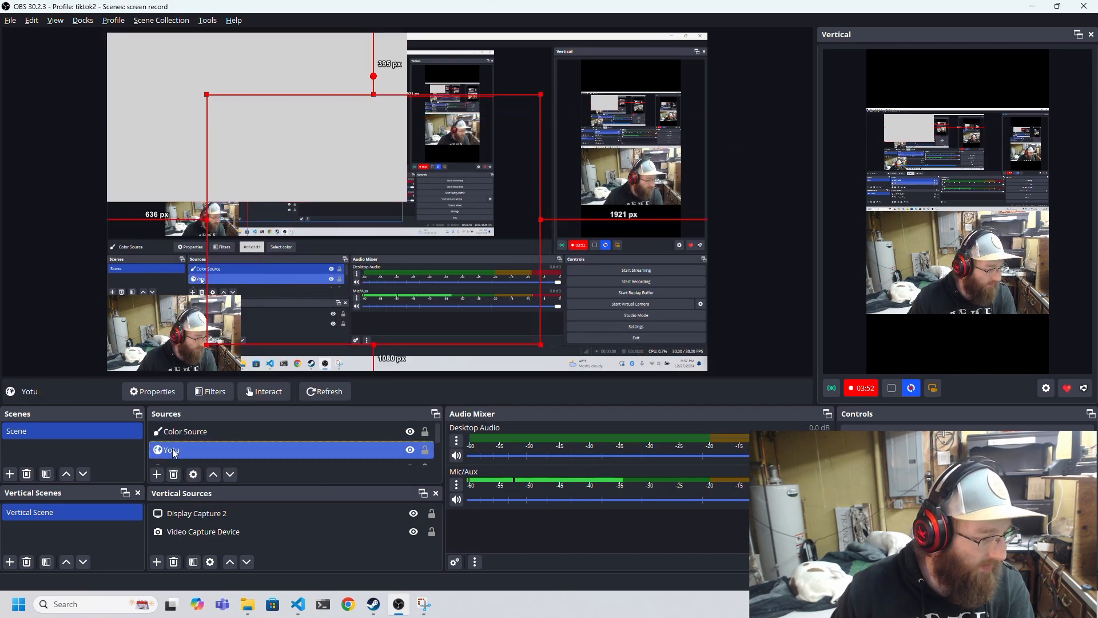
{"action": "left_click", "coordinate": [188, 433]}
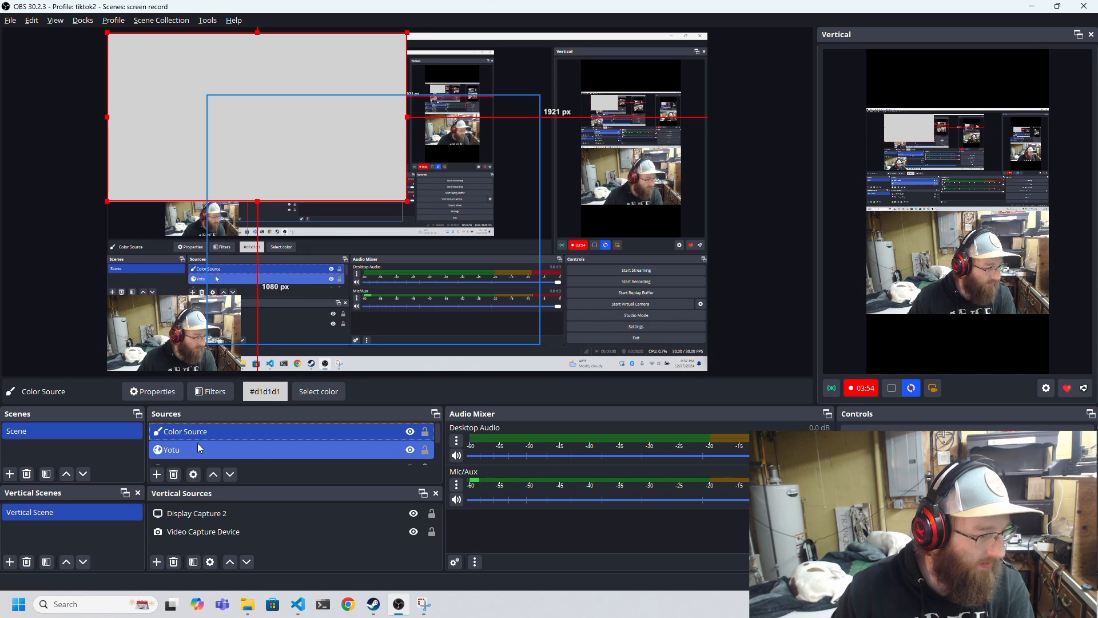
{"action": "left_click_drag", "start_coordinate": [193, 435], "coordinate": [189, 458]}
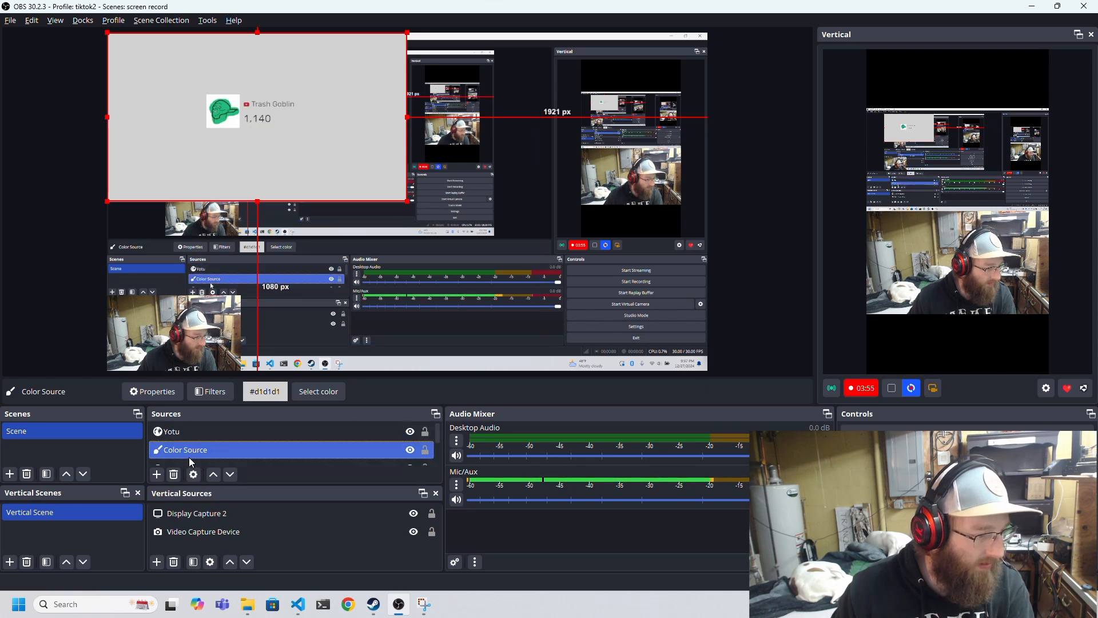
Move the grey Color Source away from the canvas corner, and enlarge and reposition Yotu so its subscriber count sits large over the grey
{"action": "left_click_drag", "start_coordinate": [234, 112], "coordinate": [271, 137]}
{"action": "left_click", "coordinate": [227, 114]}
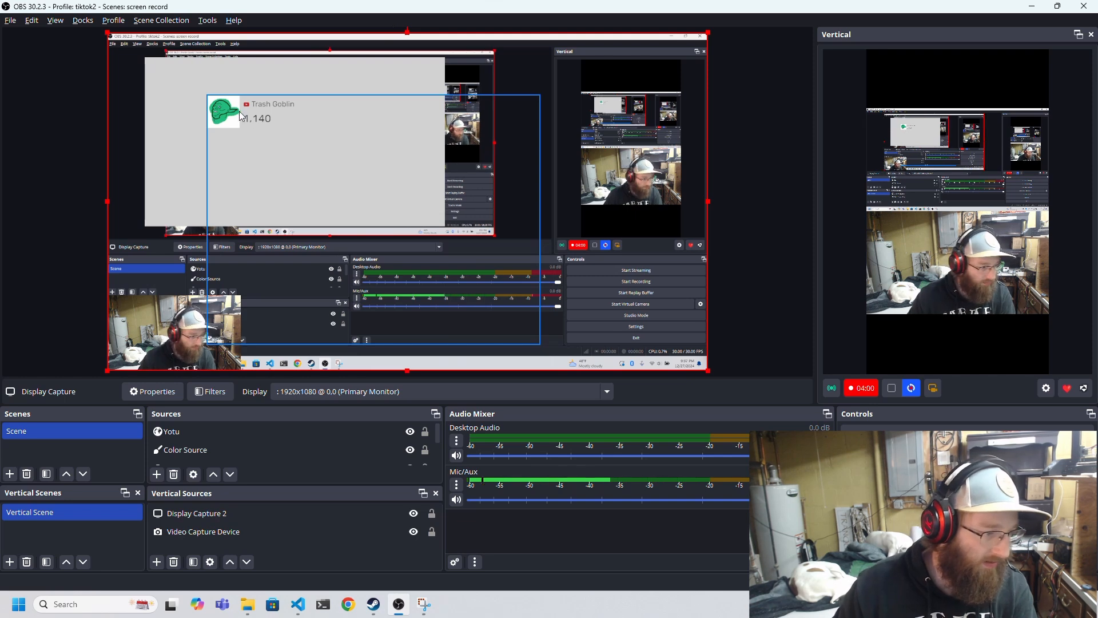
{"action": "mouse_move", "coordinate": [239, 111]}
{"action": "left_mouse_down"}
{"action": "mouse_move", "coordinate": [226, 108]}
{"action": "mouse_move", "coordinate": [253, 99]}
{"action": "left_mouse_up"}
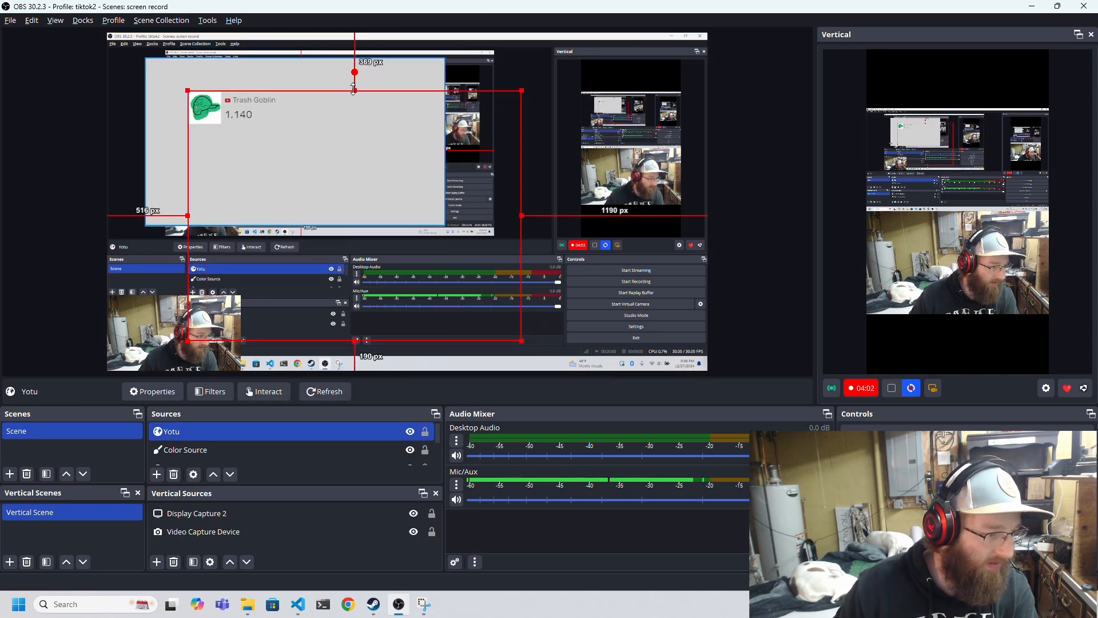
{"action": "mouse_move", "coordinate": [353, 90]}
{"action": "left_mouse_down"}
{"action": "mouse_move", "coordinate": [351, 57]}
{"action": "mouse_move", "coordinate": [343, 84]}
{"action": "left_mouse_up"}
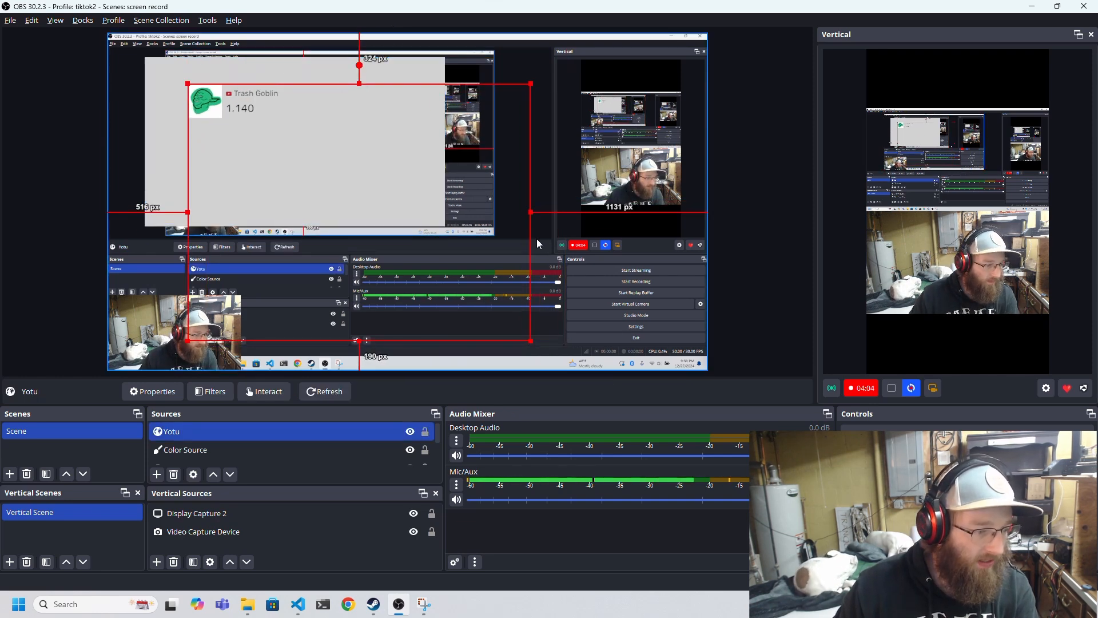
{"action": "left_click_drag", "start_coordinate": [526, 213], "coordinate": [1004, 228]}
{"action": "left_click_drag", "start_coordinate": [246, 129], "coordinate": [233, 123]}
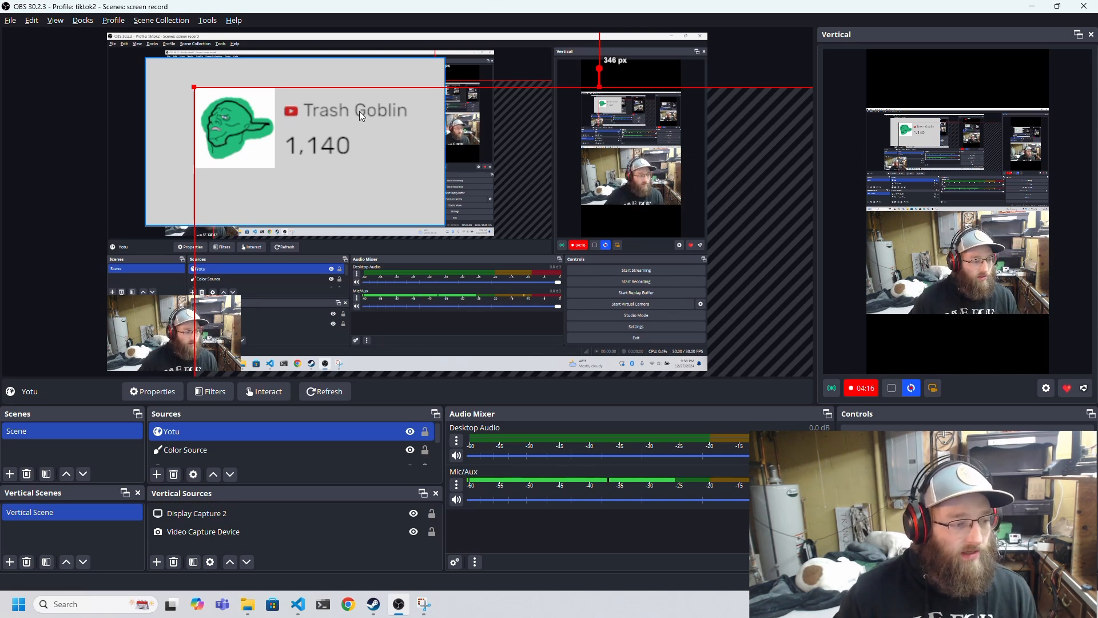
{"action": "left_click_drag", "start_coordinate": [340, 119], "coordinate": [317, 149]}
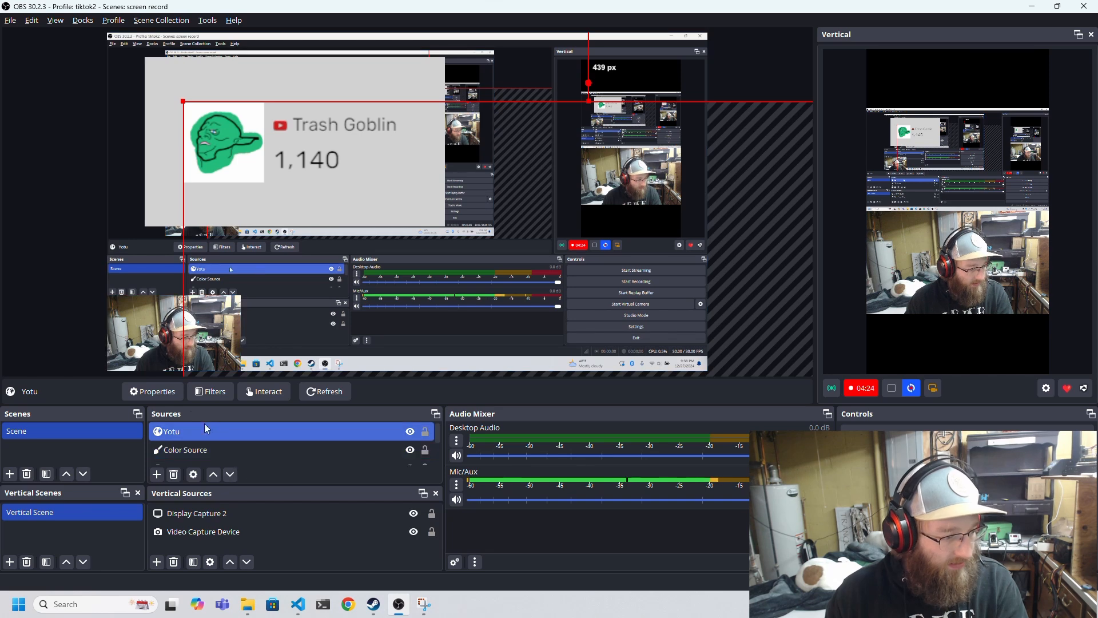
{"action": "key", "text": "ctrl+z"}
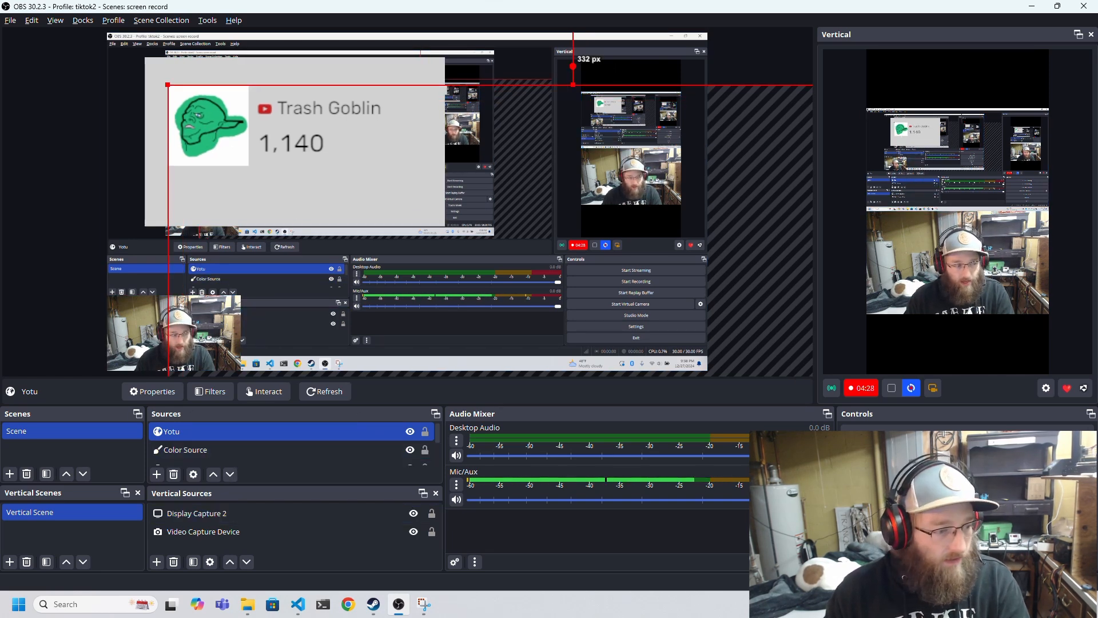
Copy the entire bigStinky.css stylesheet from VS Code and replace the Yotu source's custom CSS in OBS with it
{"action": "key", "text": "alt+Tab"}
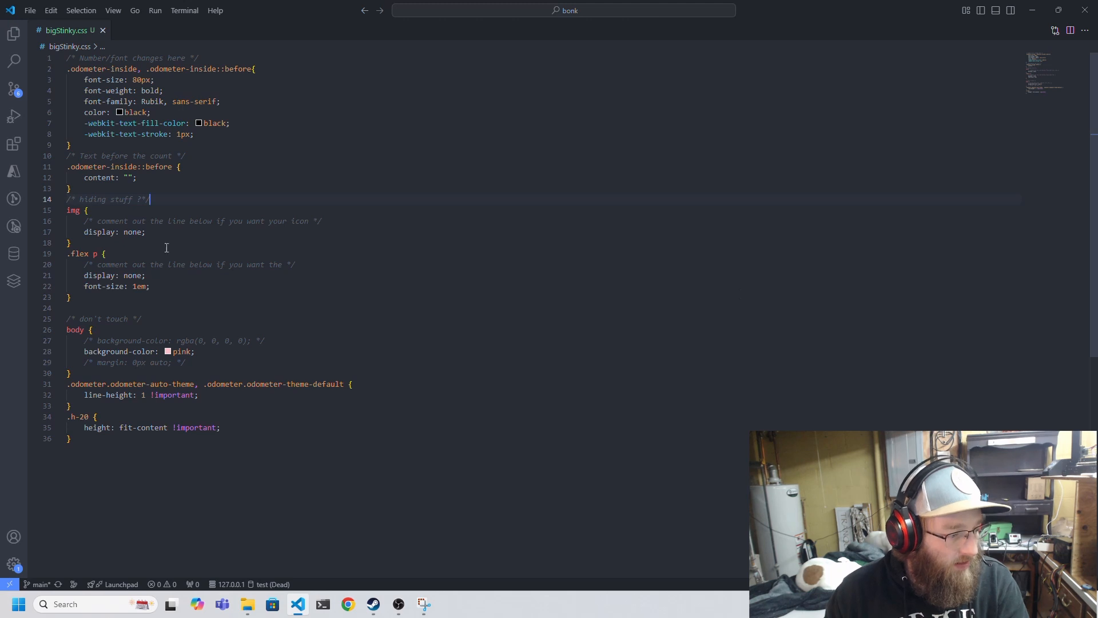
{"action": "left_click_drag", "start_coordinate": [347, 523], "coordinate": [67, 55]}
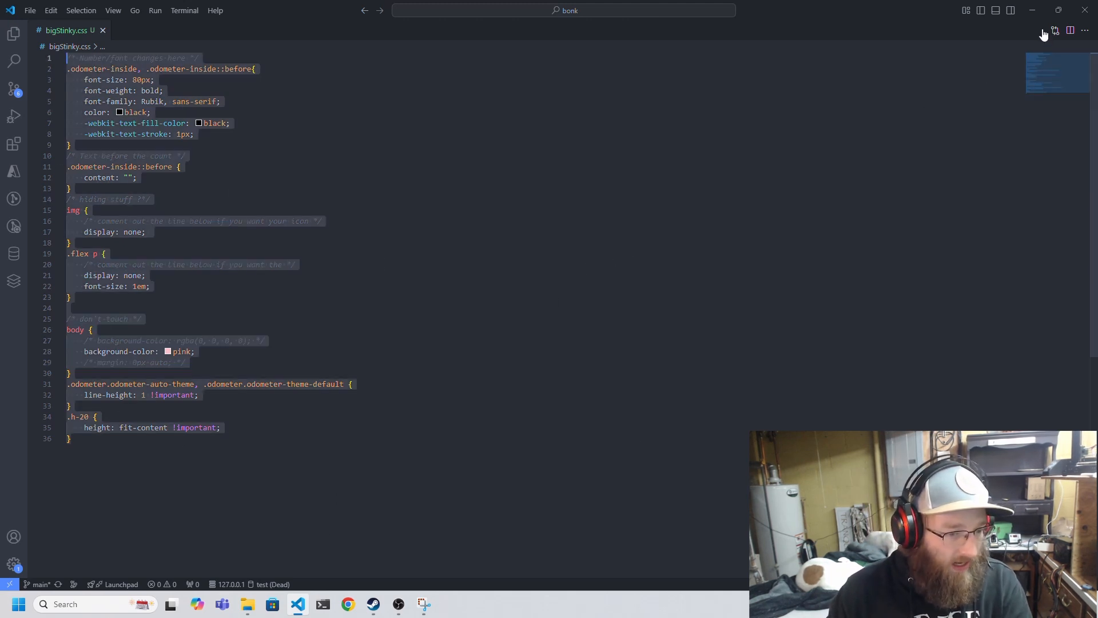
{"action": "key", "text": "alt+Tab"}
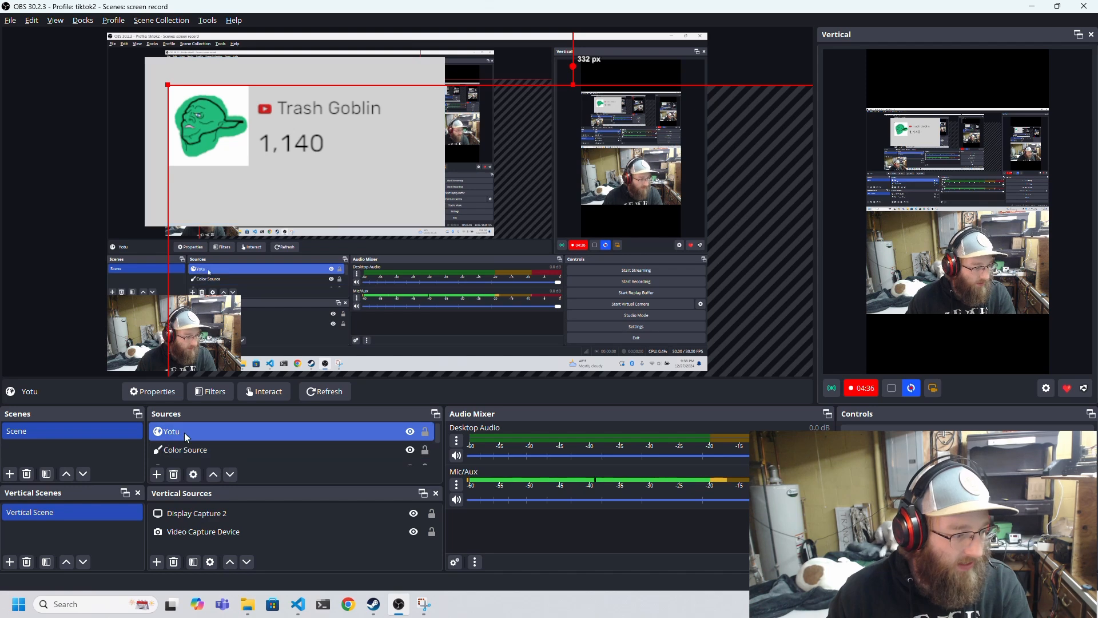
{"action": "double_click", "coordinate": [185, 433]}
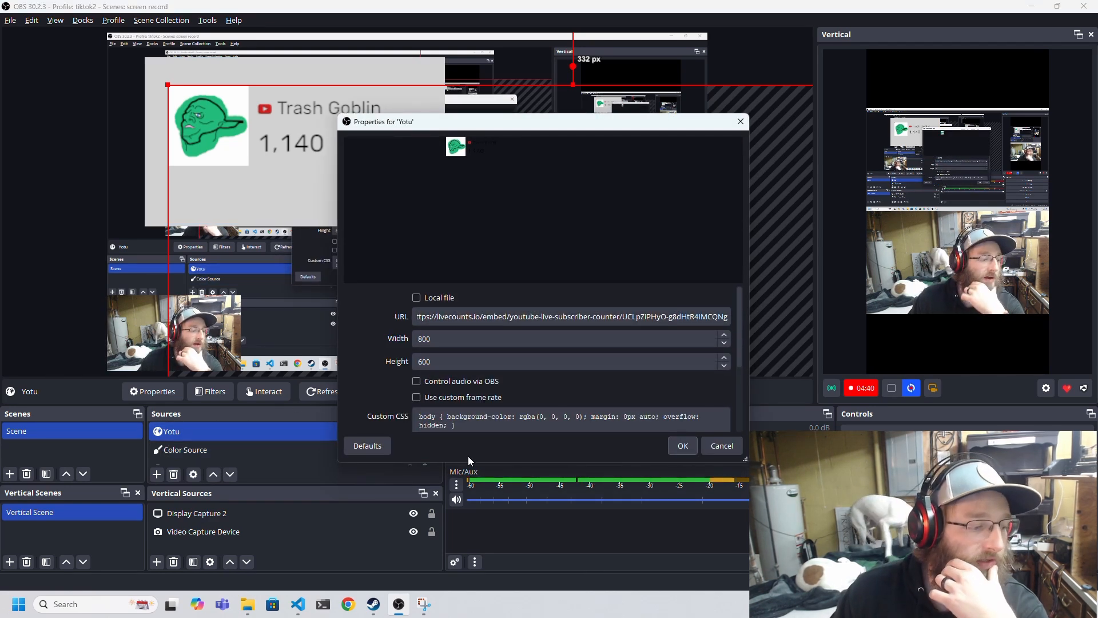
{"action": "scroll", "coordinate": [441, 397], "scroll_direction": "down", "scroll_amount": 1}
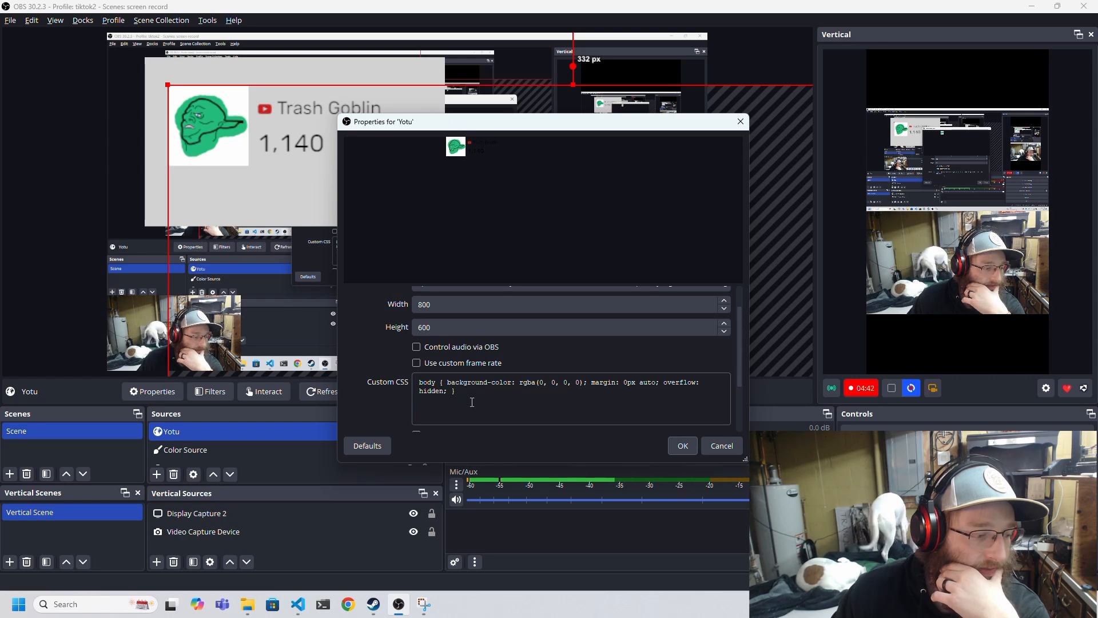
{"action": "left_click", "coordinate": [472, 402]}
{"action": "key", "text": "ctrl+a"}
{"action": "key", "text": "ctrl+v"}
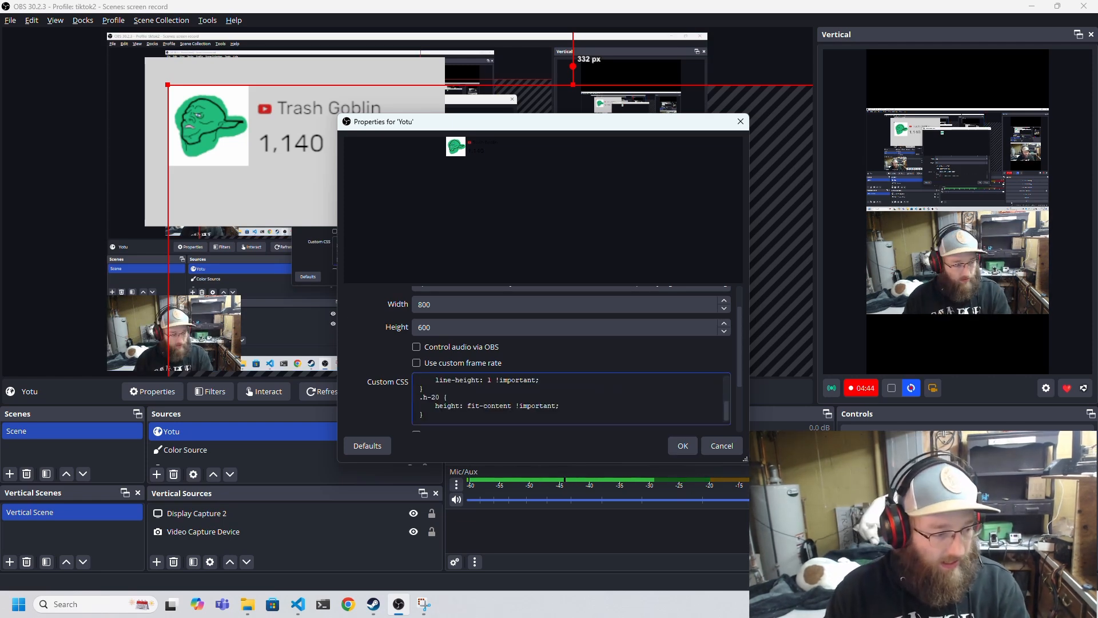
{"action": "left_click", "coordinate": [683, 445]}
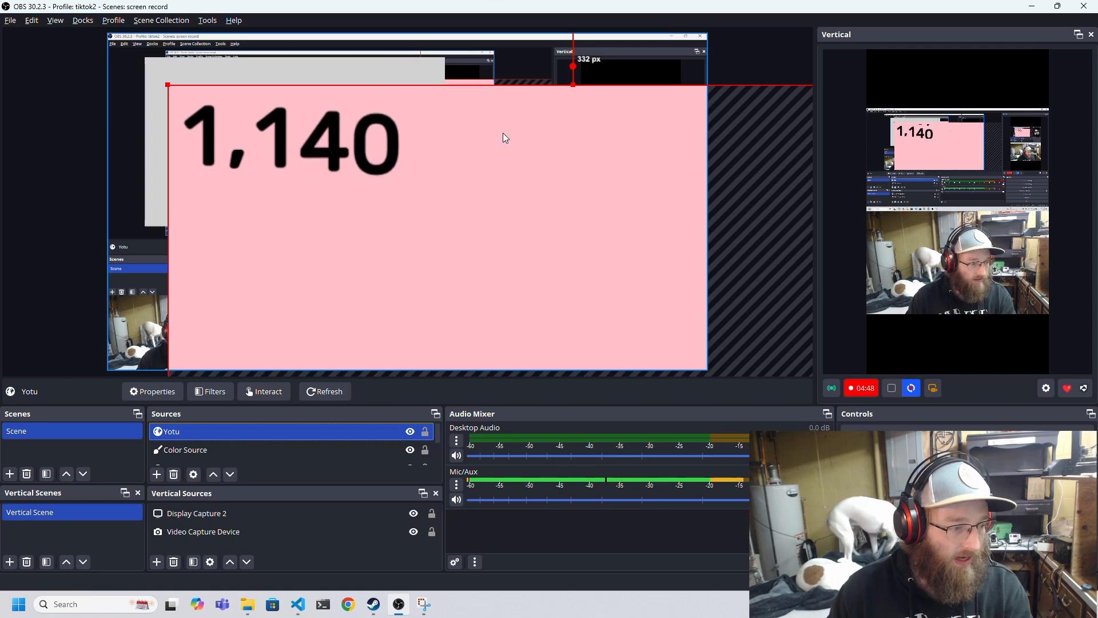
Move Yotu closer to the canvas's upper-left corner and remove the grey Color Source from the scene
{"action": "left_click_drag", "start_coordinate": [510, 185], "coordinate": [471, 148]}
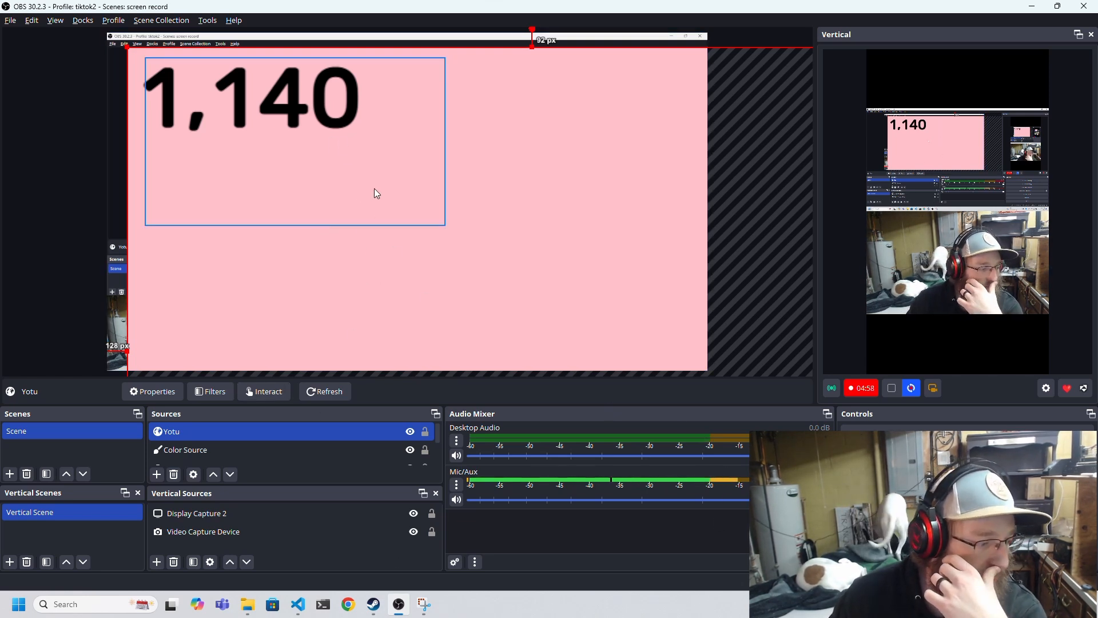
{"action": "left_click", "coordinate": [216, 450]}
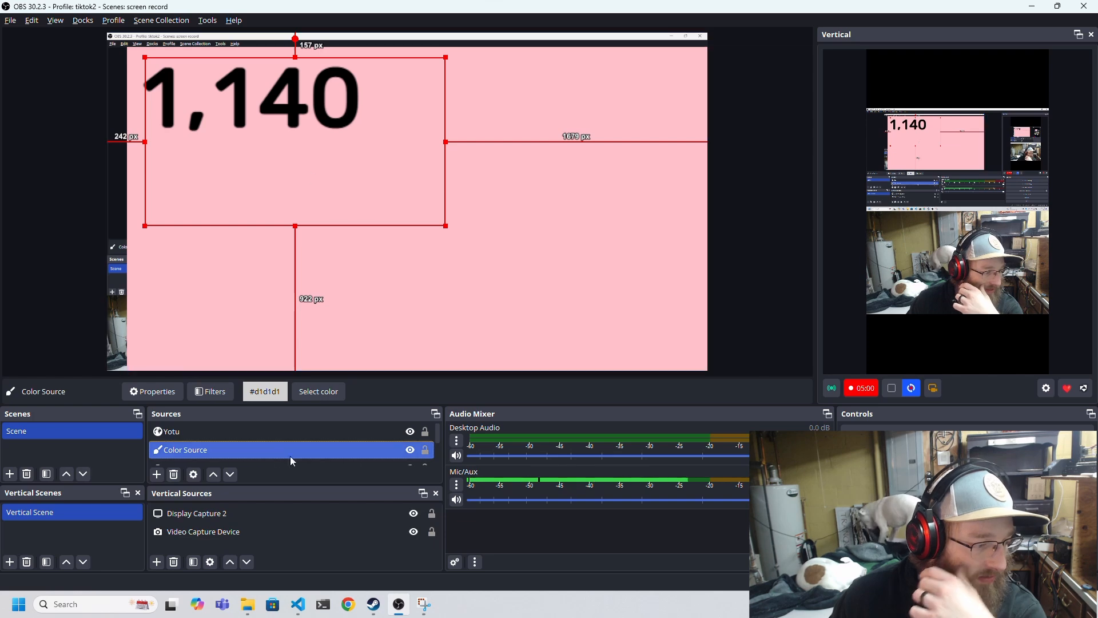
{"action": "key", "text": "Delete"}
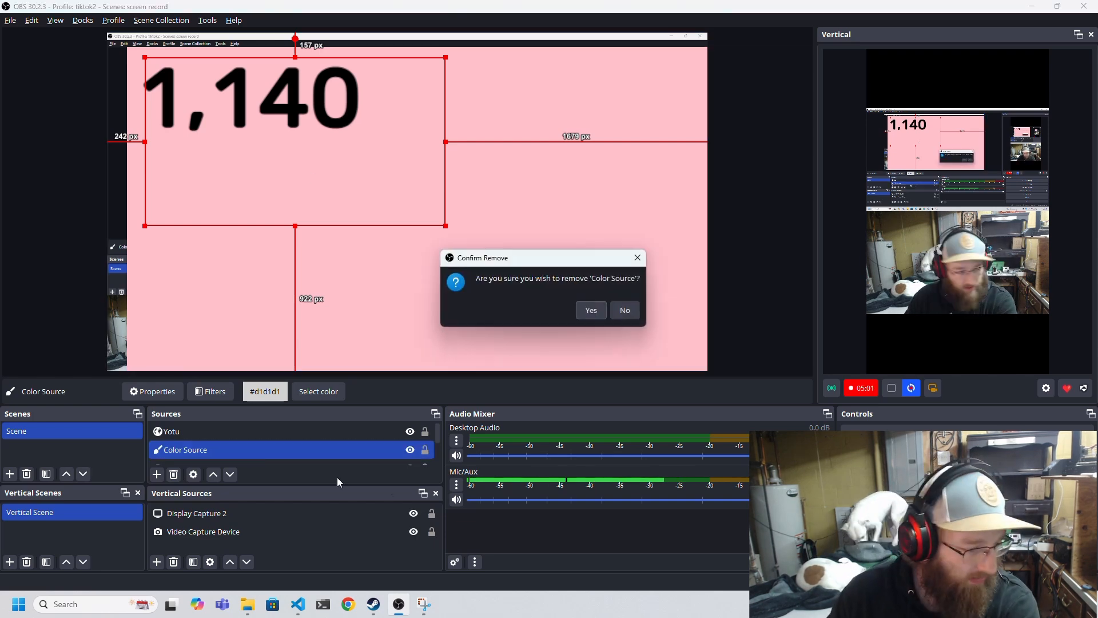
{"action": "left_click", "coordinate": [580, 311]}
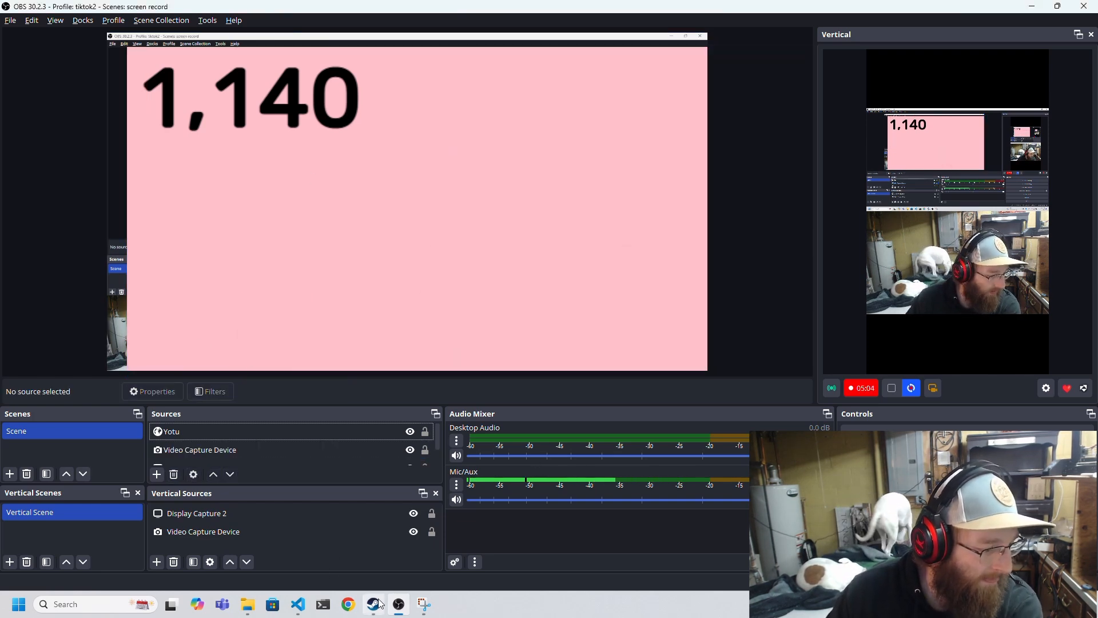
In bigStinky.css in VS Code, comment out the body rule's pink background and uncomment its rgba(0, 0, 0, 0) background
{"action": "left_click", "coordinate": [298, 604]}
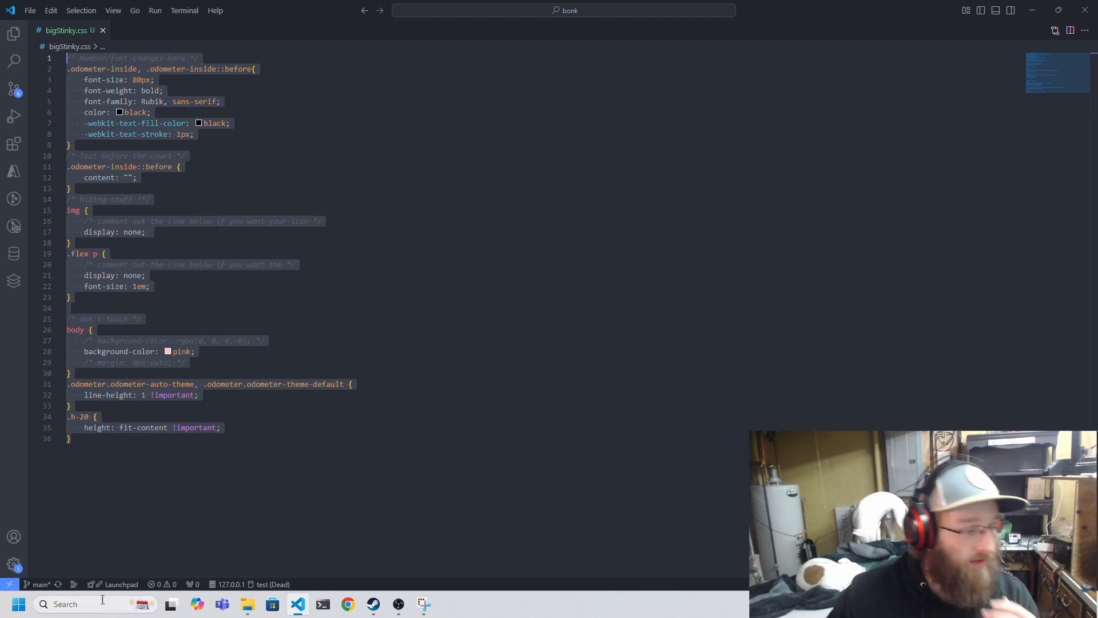
{"action": "left_click", "coordinate": [253, 437]}
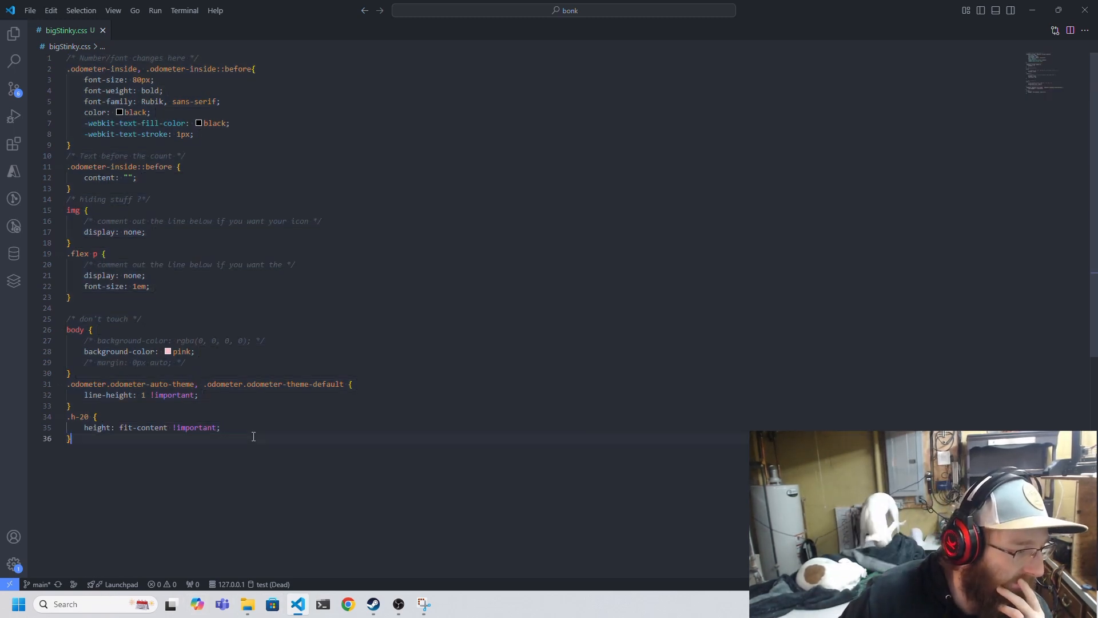
{"action": "left_click_drag", "start_coordinate": [308, 449], "coordinate": [372, 80]}
{"action": "left_click", "coordinate": [355, 188]}
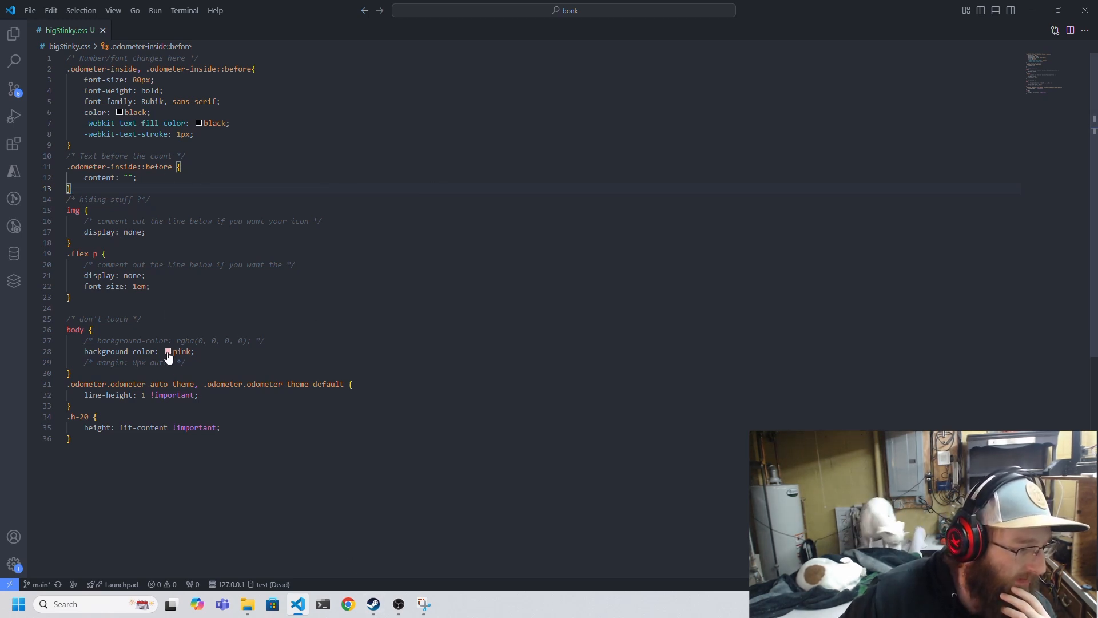
{"action": "mouse_move", "coordinate": [168, 353]}
{"action": "left_click", "coordinate": [218, 354]}
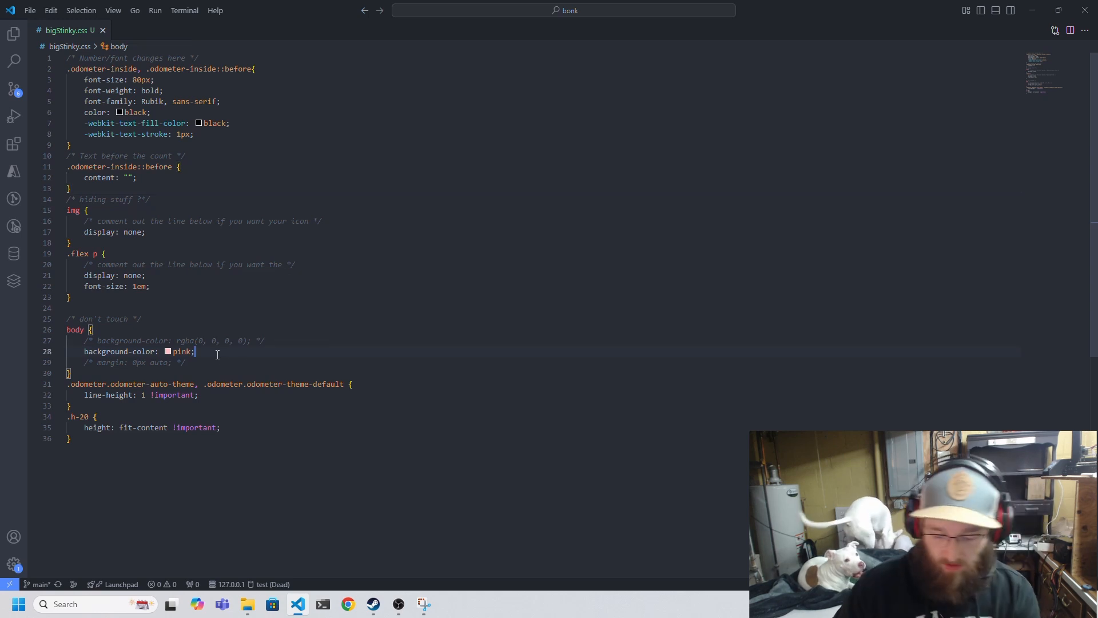
{"action": "key", "text": "ctrl+slash"}
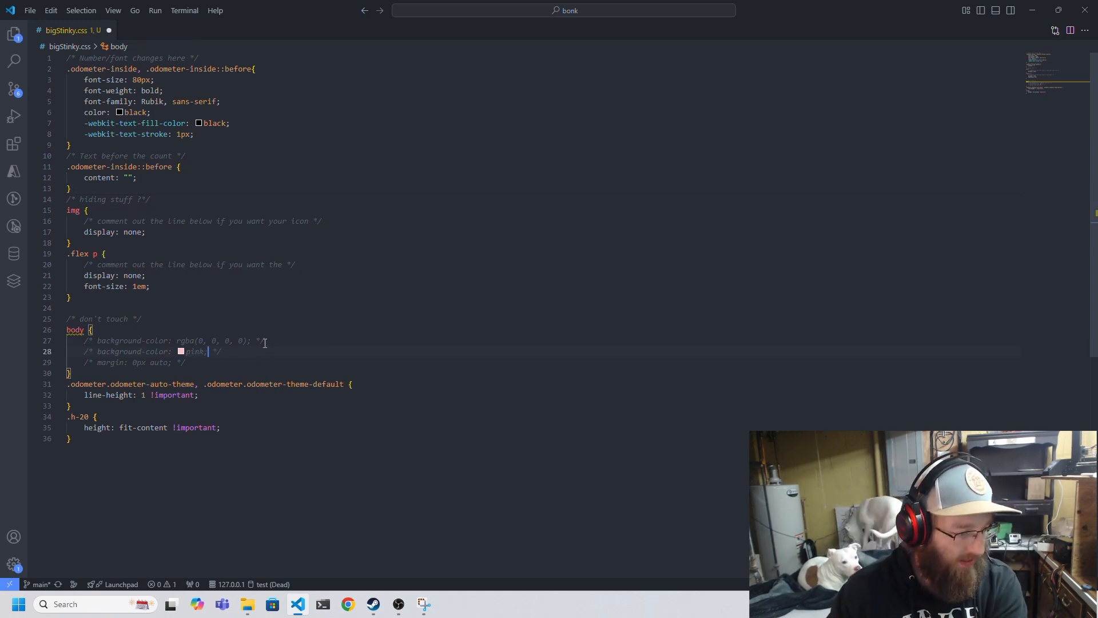
{"action": "left_click", "coordinate": [267, 341]}
{"action": "key", "text": "ctrl+slash"}
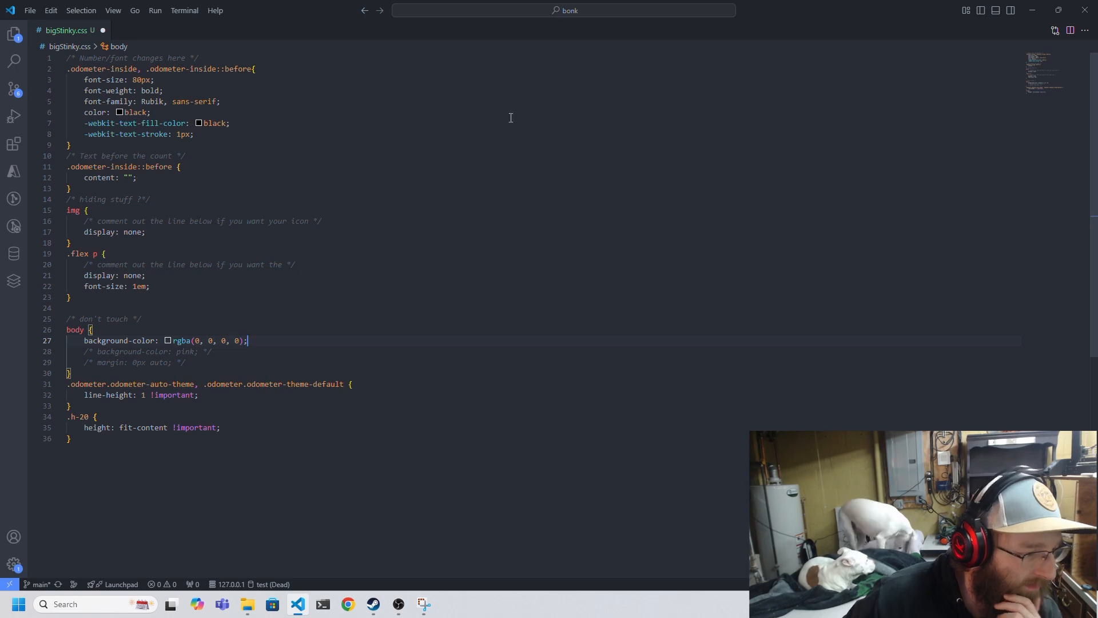
Copy the whole edited stylesheet and replace the Yotu source's custom CSS in OBS with it
{"action": "left_click_drag", "start_coordinate": [260, 474], "coordinate": [17, 52]}
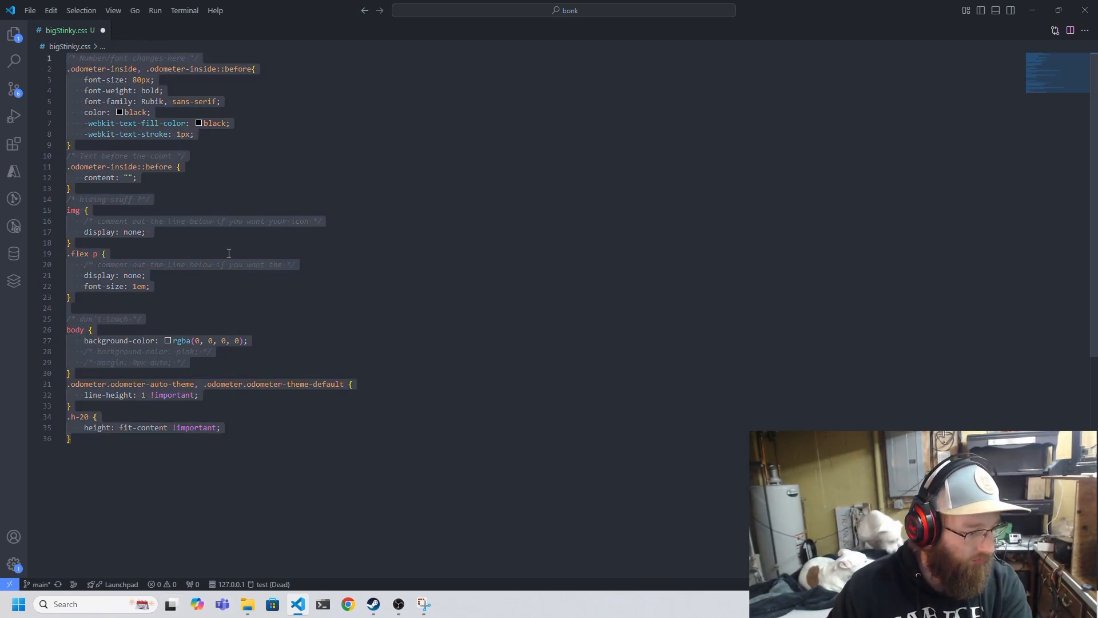
{"action": "left_click", "coordinate": [398, 604]}
{"action": "left_click", "coordinate": [232, 452]}
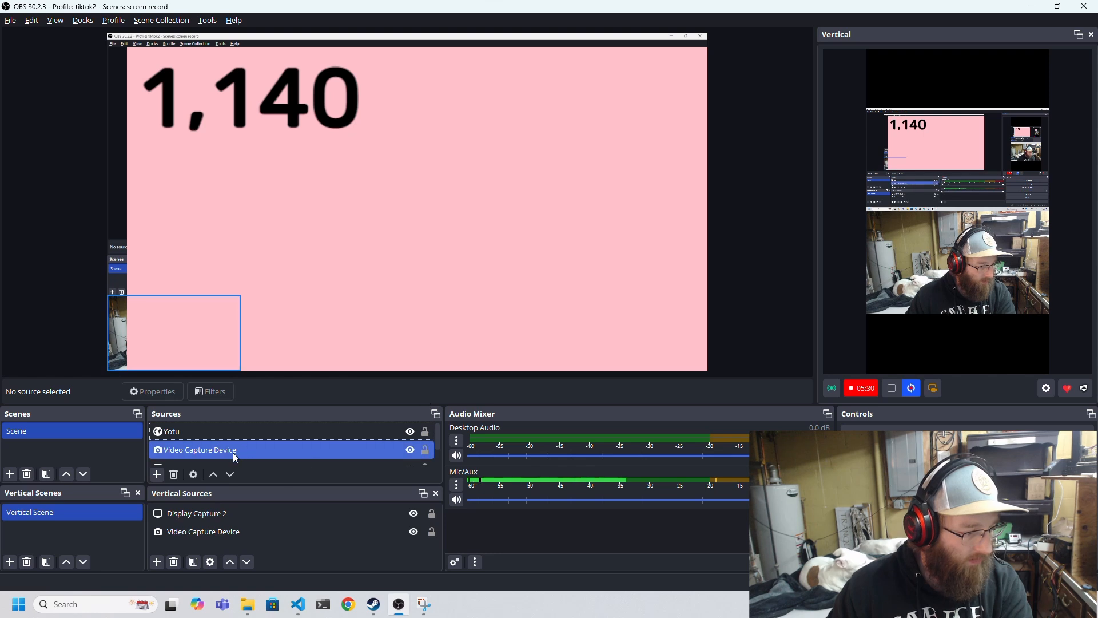
{"action": "left_click", "coordinate": [191, 434]}
{"action": "double_click", "coordinate": [191, 435]}
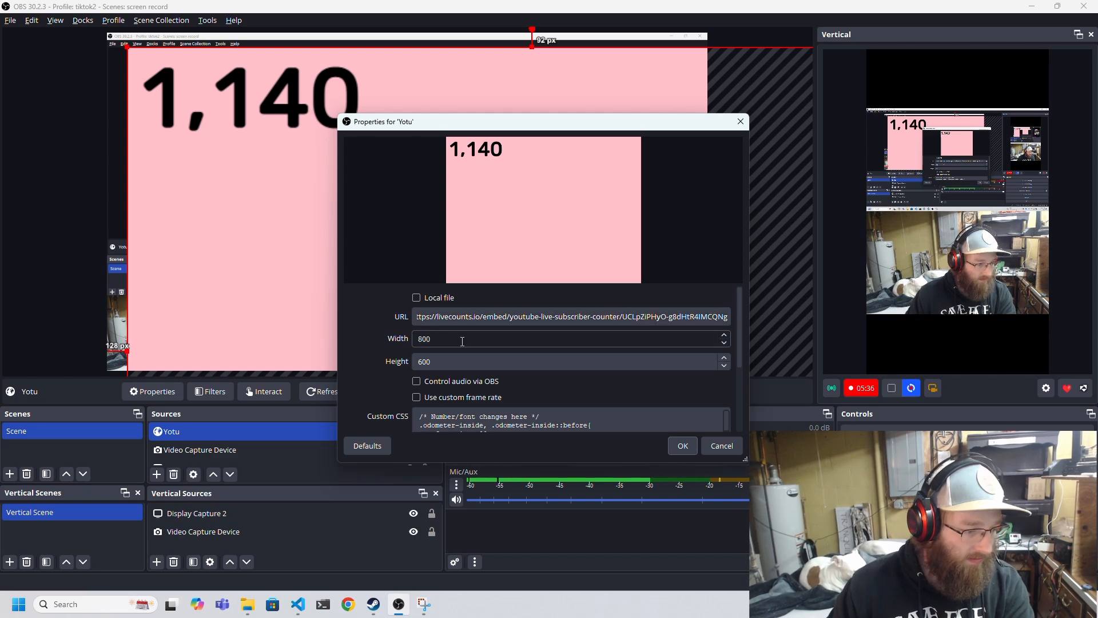
{"action": "scroll", "coordinate": [474, 419], "scroll_direction": "down", "scroll_amount": 2}
{"action": "scroll", "coordinate": [474, 419], "scroll_direction": "down", "scroll_amount": 8}
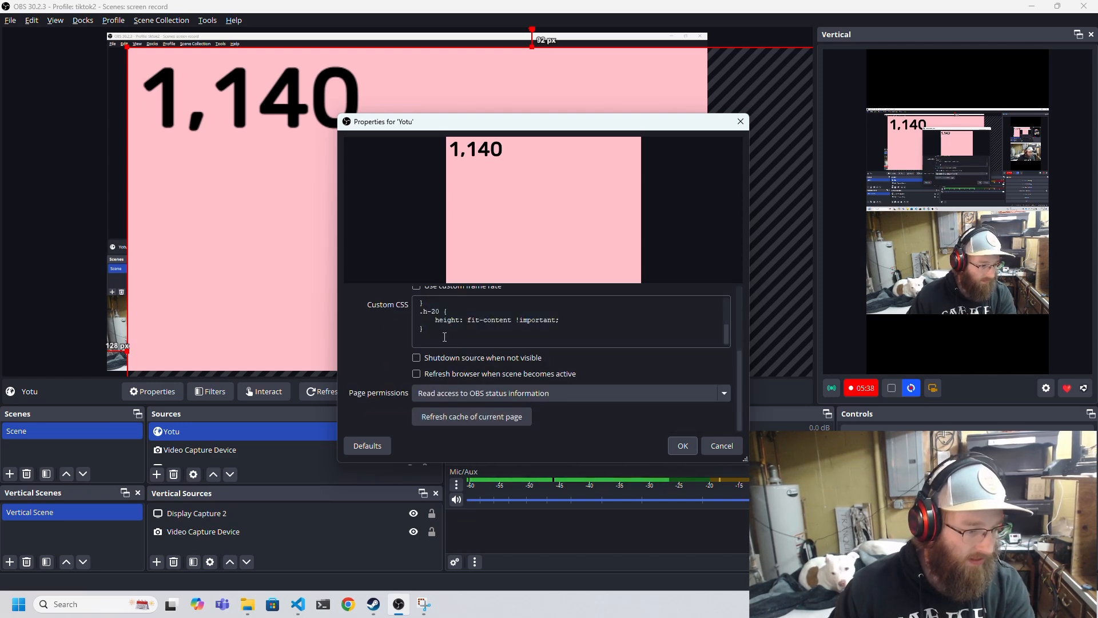
{"action": "left_click_drag", "start_coordinate": [445, 335], "coordinate": [252, 3]}
{"action": "key", "text": "ctrl+v"}
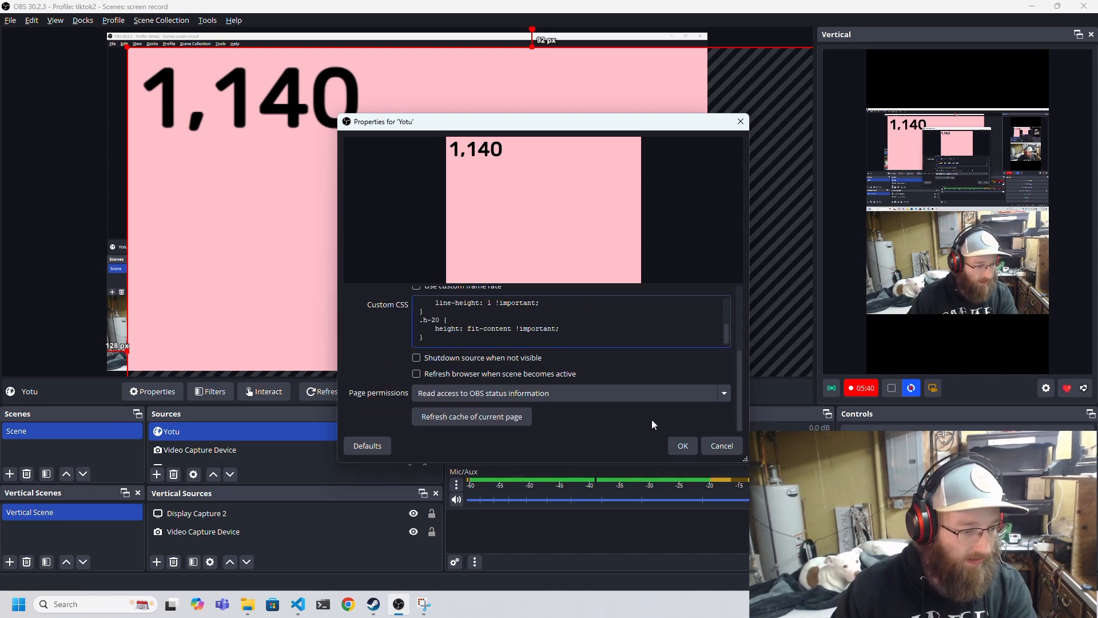
{"action": "left_click", "coordinate": [683, 445]}
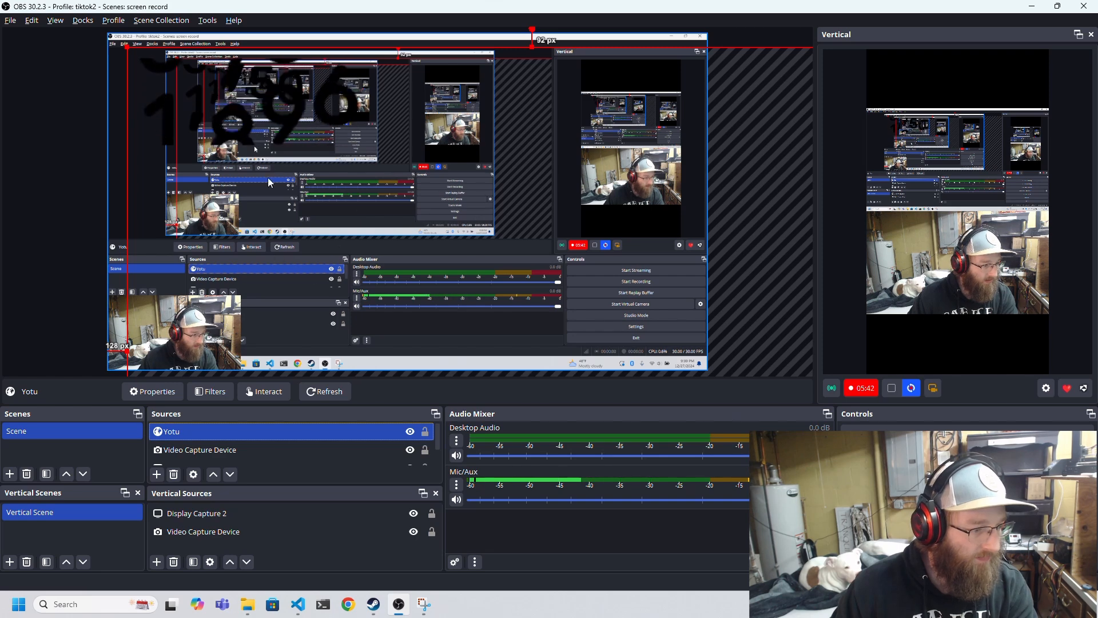
Add a new Color Source with the default light grey and place it directly below Yotu in the source order
{"action": "left_click", "coordinate": [241, 111]}
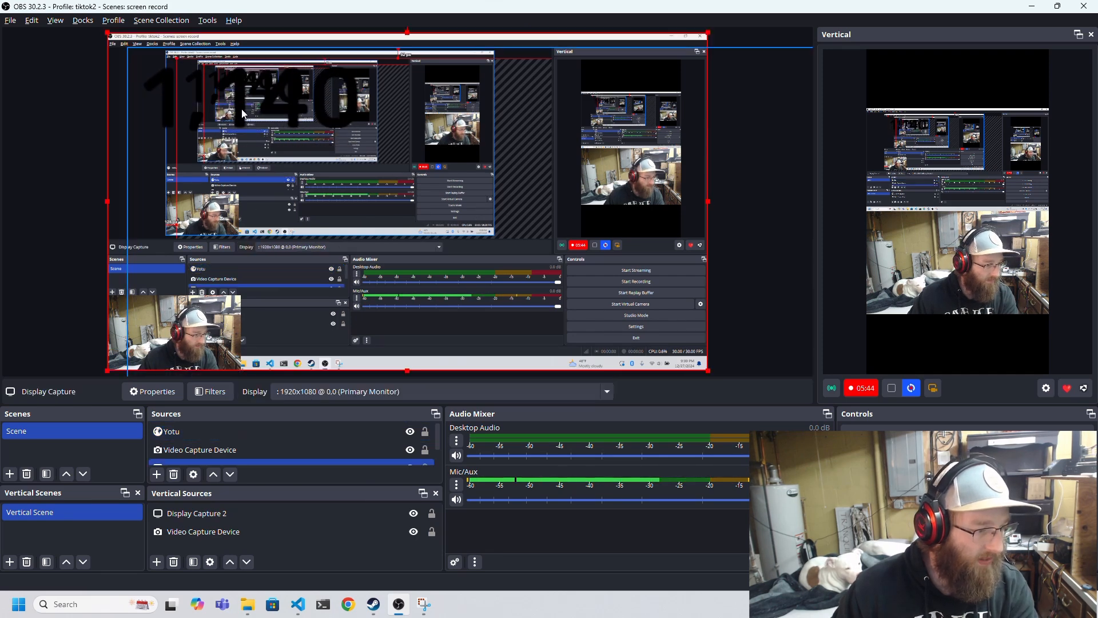
{"action": "left_click", "coordinate": [157, 475]}
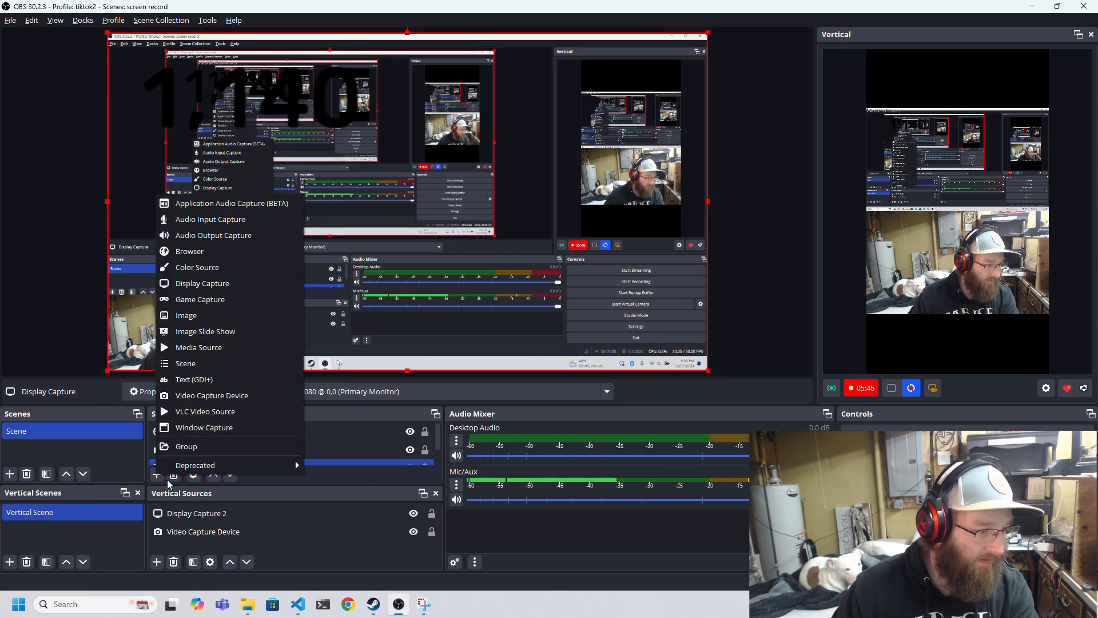
{"action": "left_click", "coordinate": [240, 267]}
{"action": "left_click", "coordinate": [574, 369]}
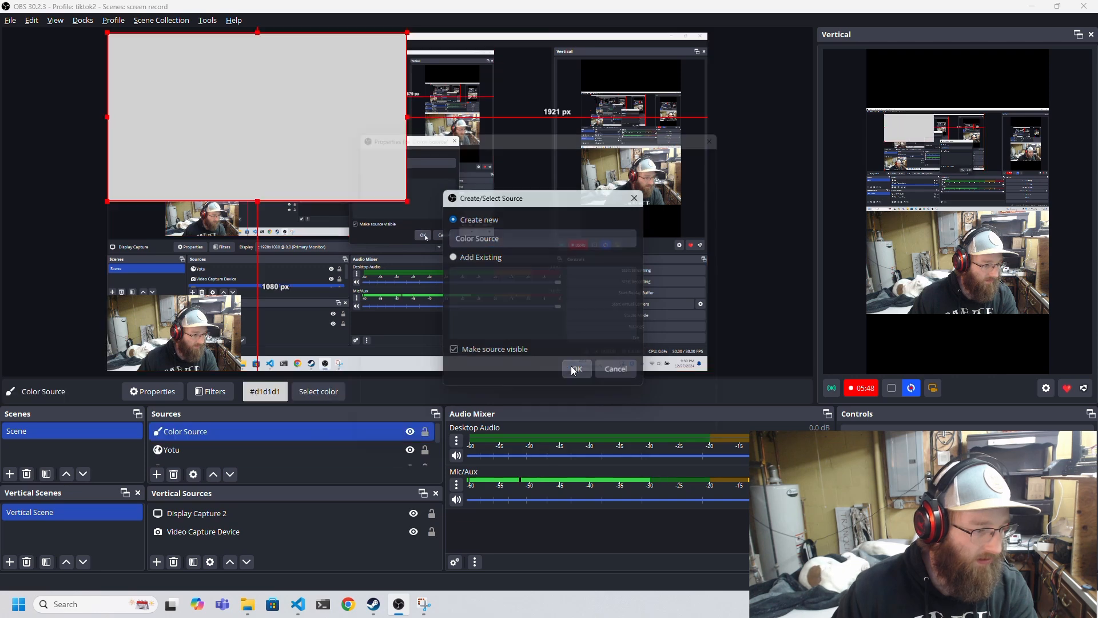
{"action": "left_click", "coordinate": [670, 445]}
{"action": "left_click", "coordinate": [184, 448]}
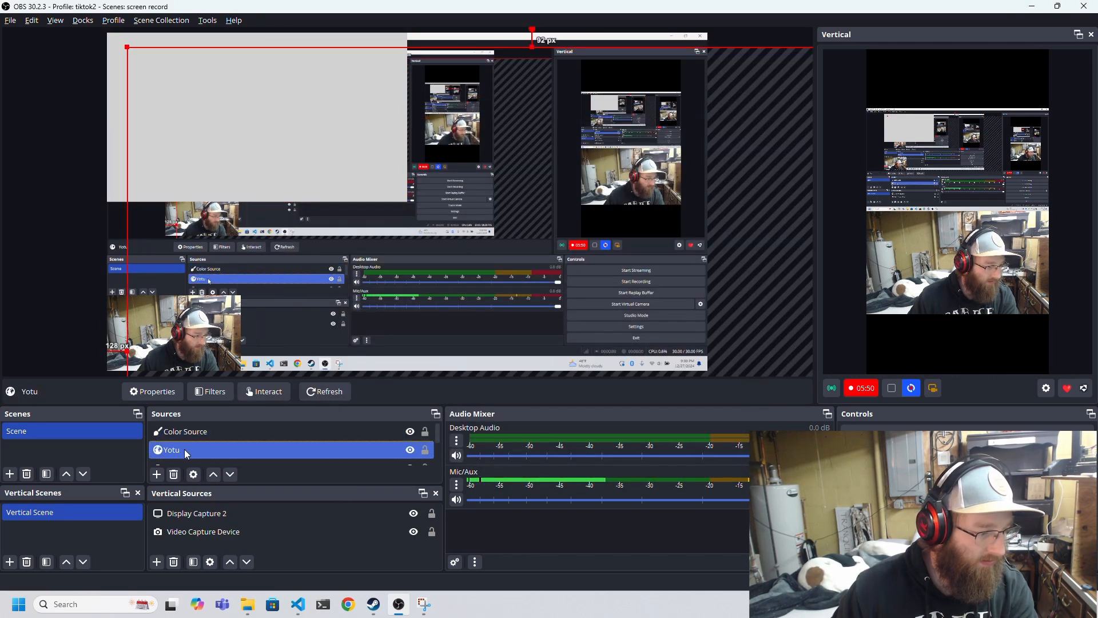
{"action": "left_click", "coordinate": [187, 432]}
{"action": "left_click_drag", "start_coordinate": [188, 434], "coordinate": [183, 450]}
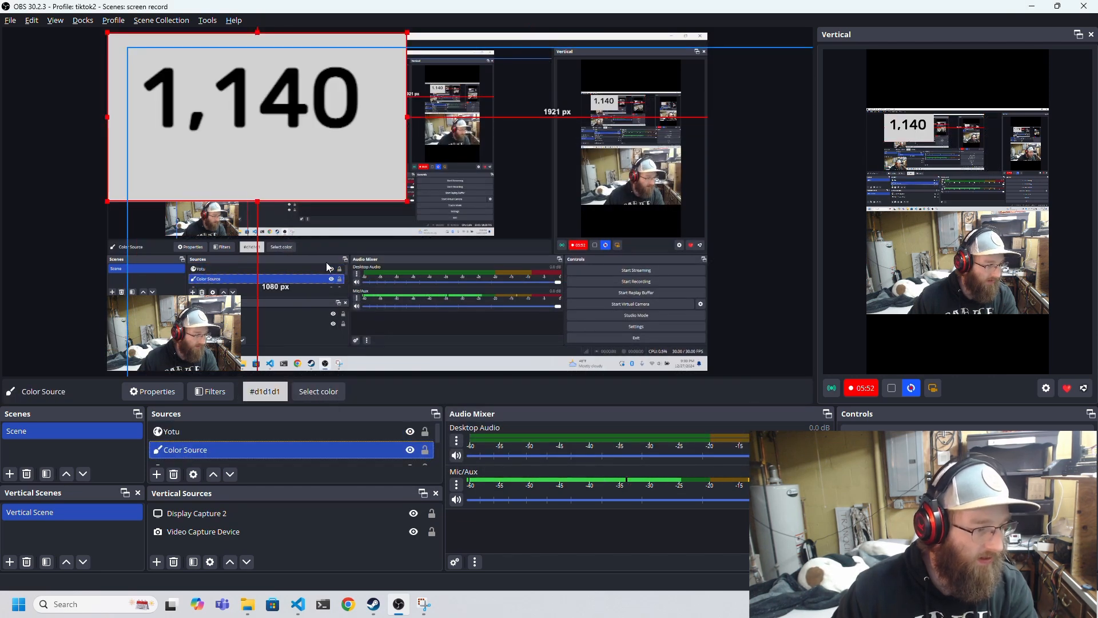
Shrink Yotu and place it over the grey, about 290 px from the canvas's left edge and 125 px from its top
{"action": "left_click", "coordinate": [235, 107]}
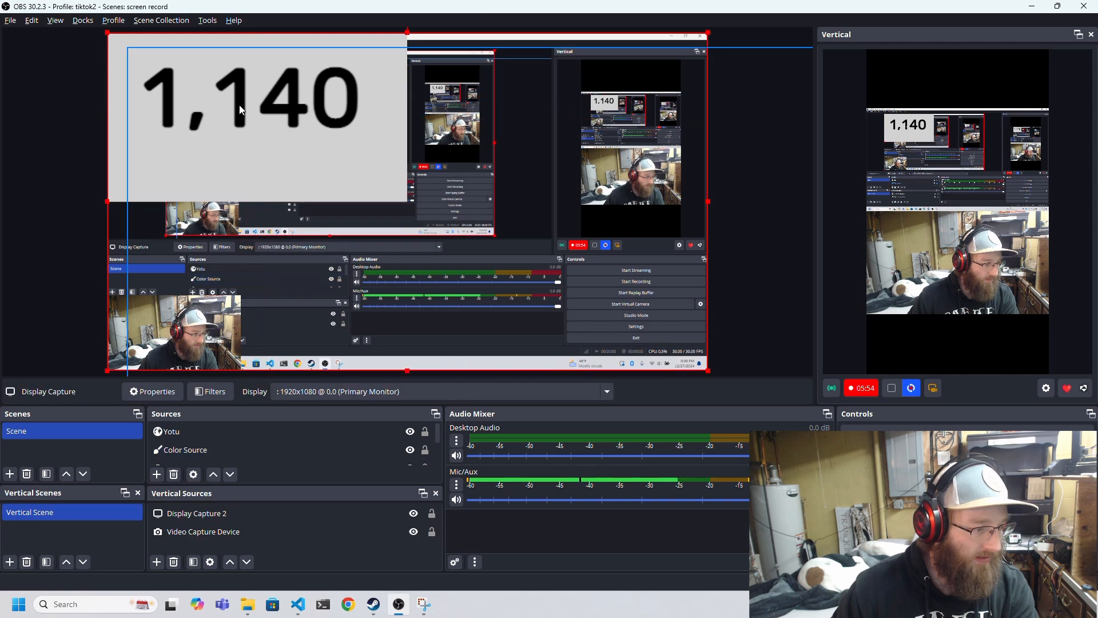
{"action": "left_click", "coordinate": [182, 450]}
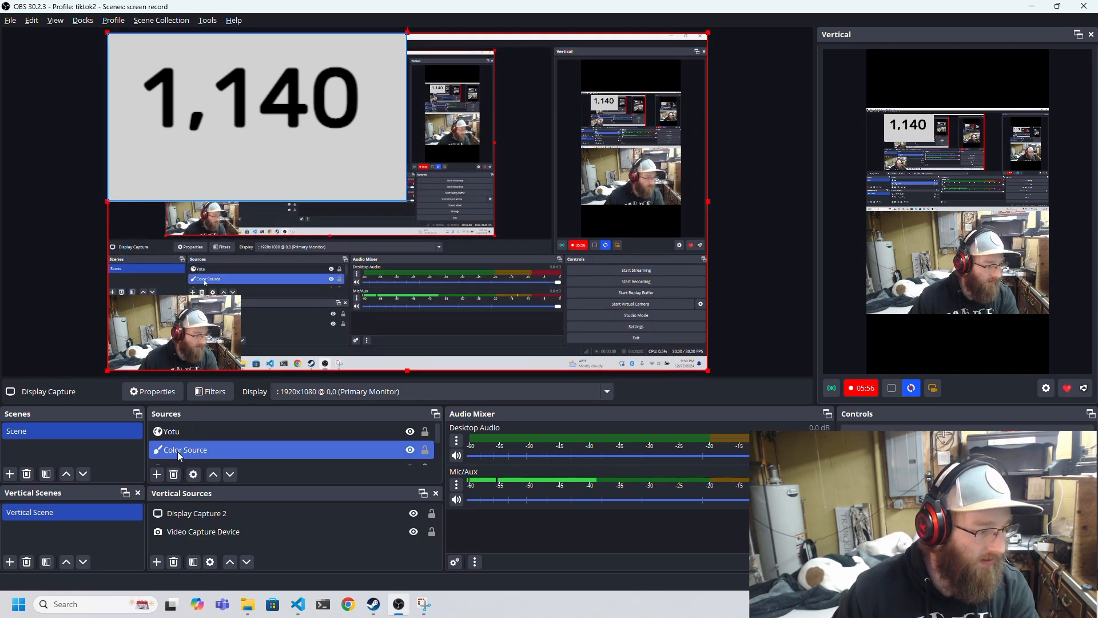
{"action": "left_click", "coordinate": [193, 430]}
{"action": "left_click_drag", "start_coordinate": [241, 109], "coordinate": [273, 93]}
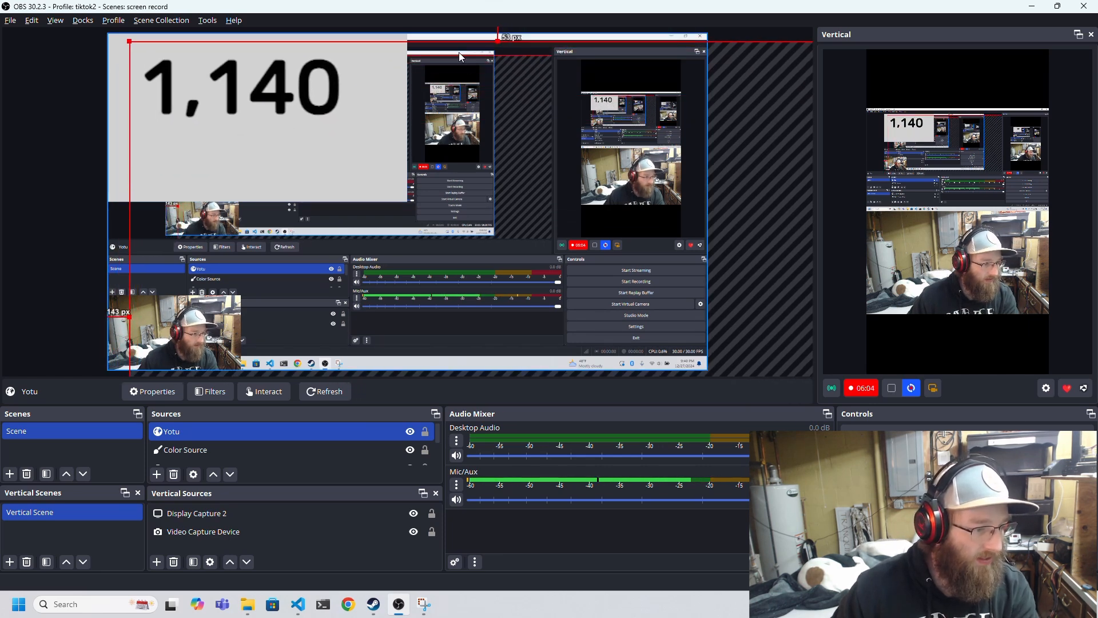
{"action": "left_click_drag", "start_coordinate": [497, 39], "coordinate": [399, 239]}
{"action": "left_click_drag", "start_coordinate": [252, 270], "coordinate": [274, 86]}
{"action": "double_click", "coordinate": [204, 438]}
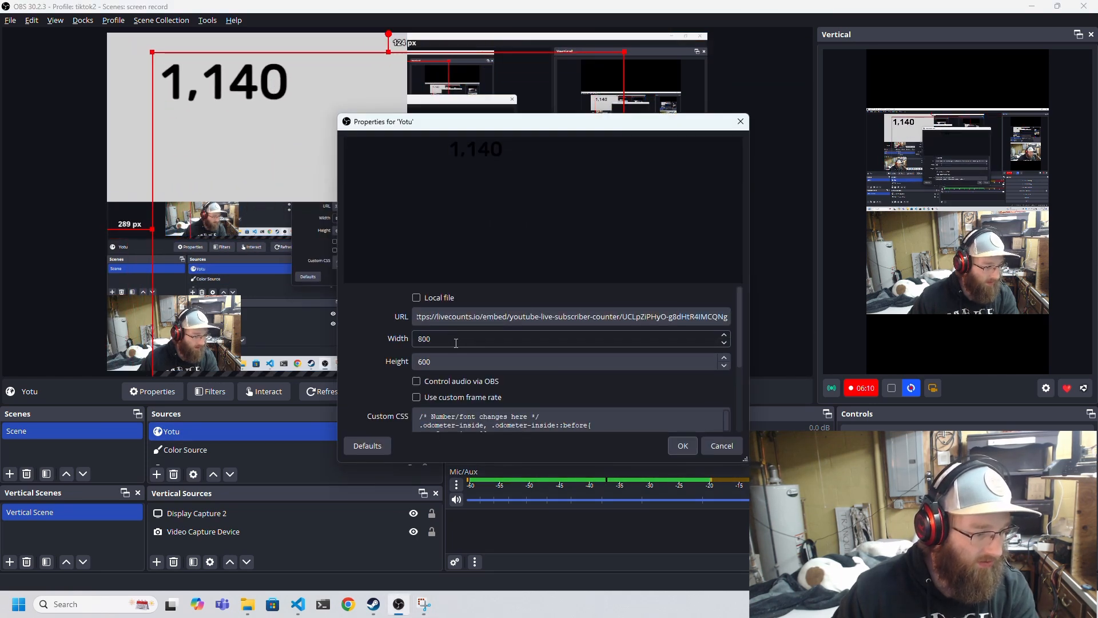
{"action": "left_click_drag", "start_coordinate": [448, 338], "coordinate": [410, 336]}
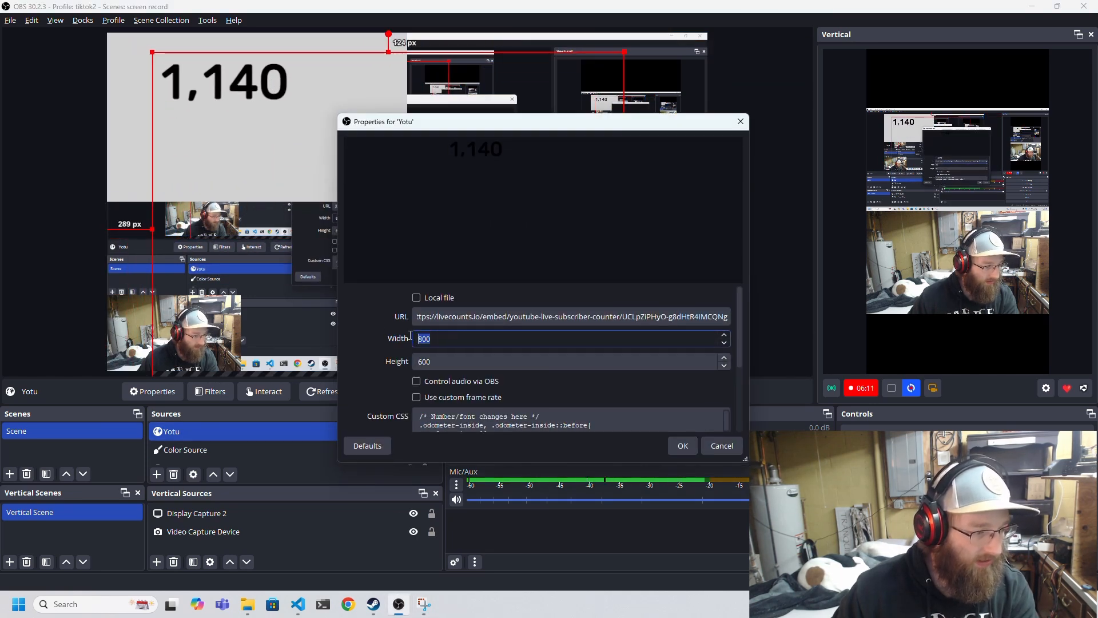
{"action": "left_click", "coordinate": [279, 119]}
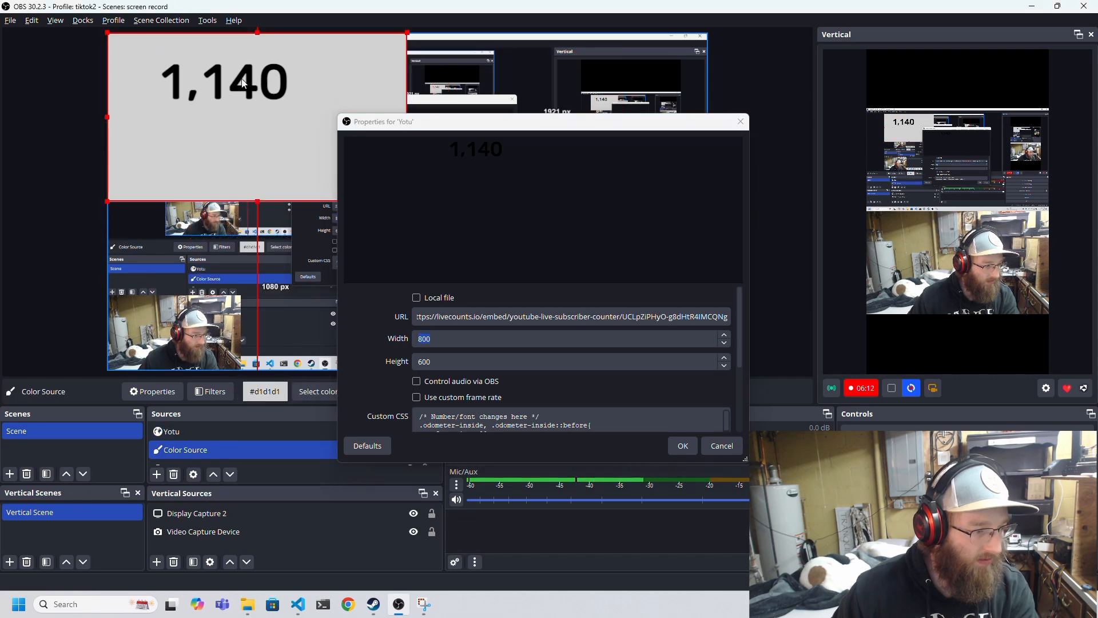
{"action": "left_click", "coordinate": [722, 445]}
{"action": "left_click", "coordinate": [216, 432]}
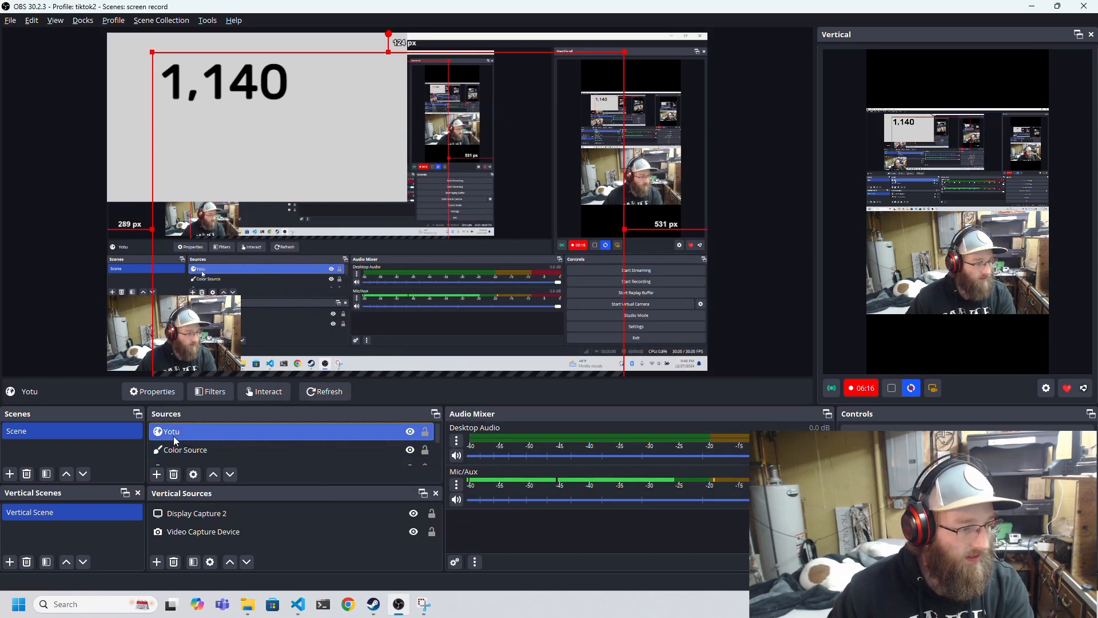
Move Yotu over the grey background to about 380 px from the canvas's left edge and 304 px from its top
{"action": "mouse_move", "coordinate": [248, 73]}
{"action": "left_mouse_down"}
{"action": "mouse_move", "coordinate": [252, 95]}
{"action": "mouse_move", "coordinate": [224, 129]}
{"action": "mouse_move", "coordinate": [243, 71]}
{"action": "left_mouse_up"}
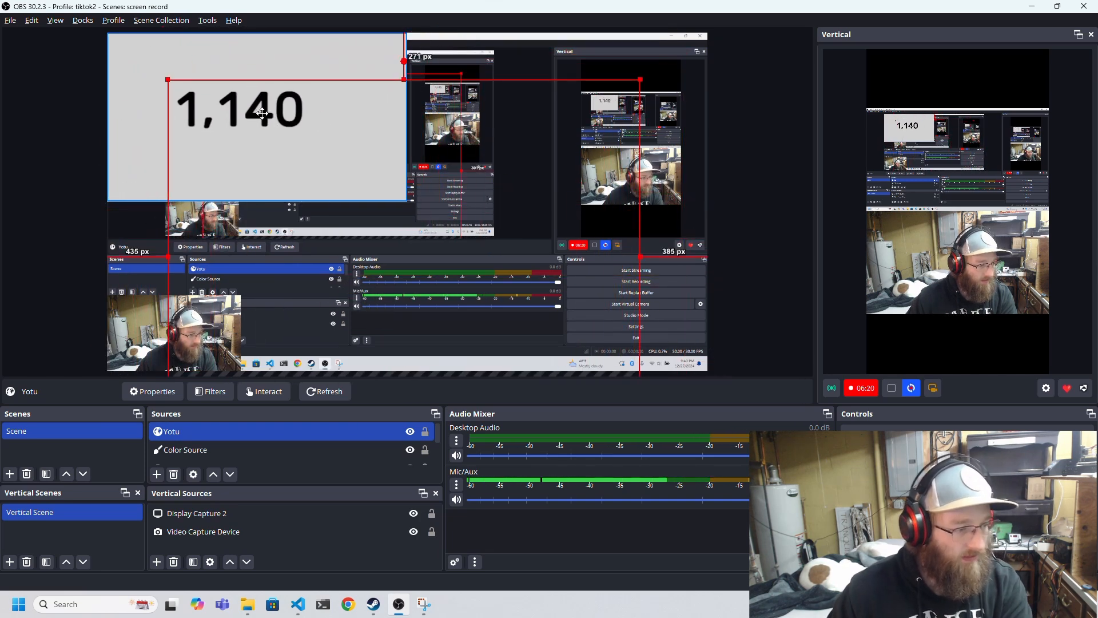
Switch to bigStinky.css in VS Code and examine the number and font properties in the first odometer rule
{"action": "key", "text": "alt+Tab"}
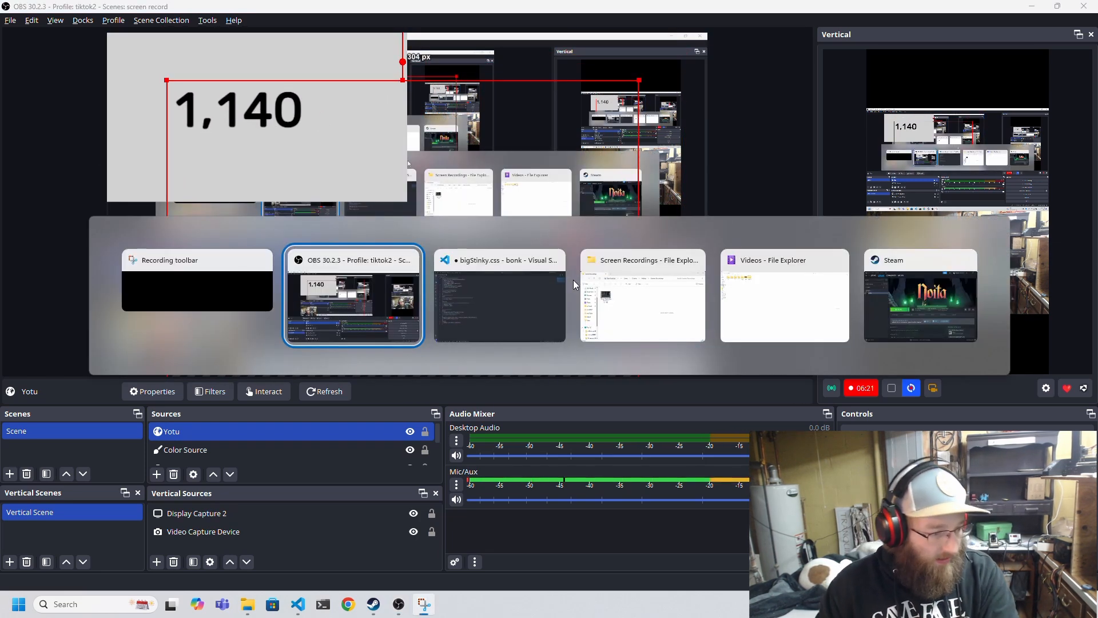
{"action": "left_click", "coordinate": [544, 295]}
{"action": "double_click", "coordinate": [99, 80]}
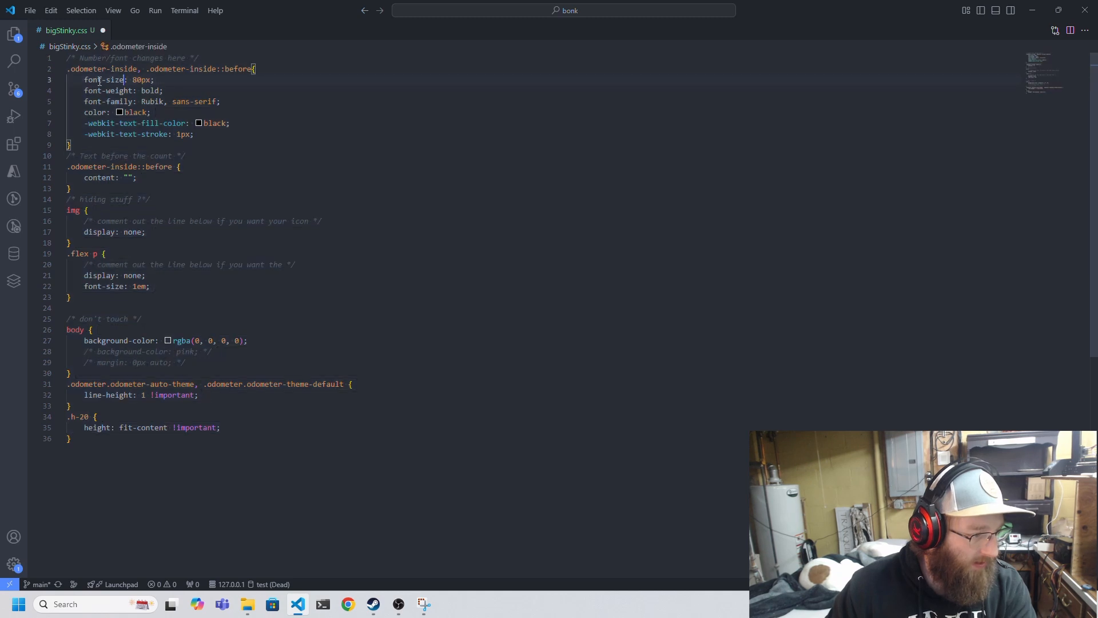
{"action": "left_click_drag", "start_coordinate": [98, 80], "coordinate": [173, 84]}
{"action": "left_click", "coordinate": [187, 90]}
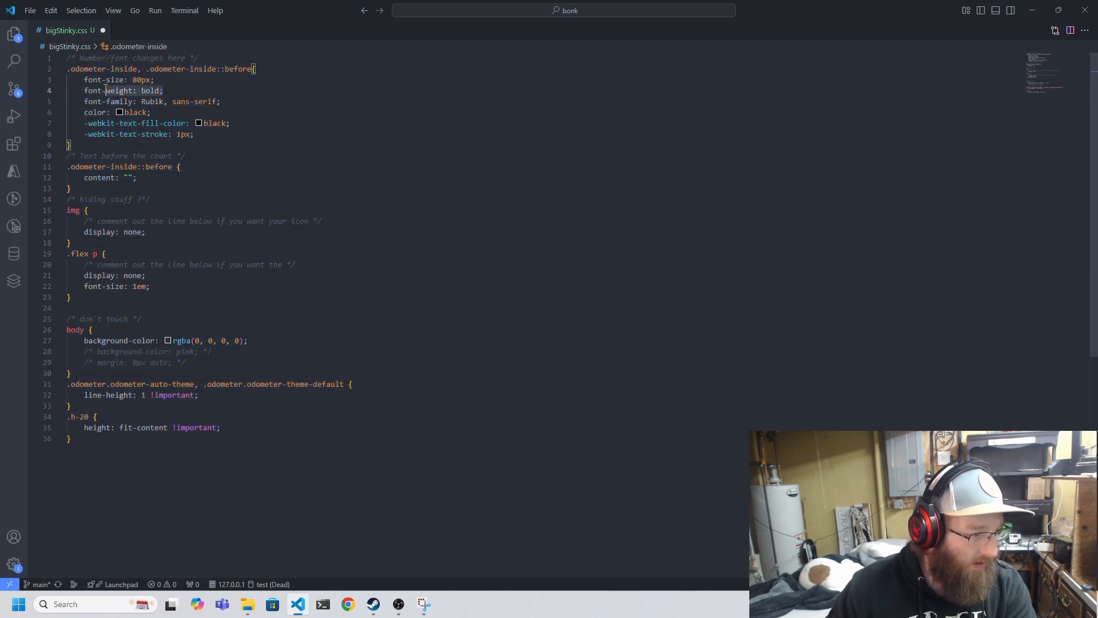
{"action": "left_click", "coordinate": [169, 91]}
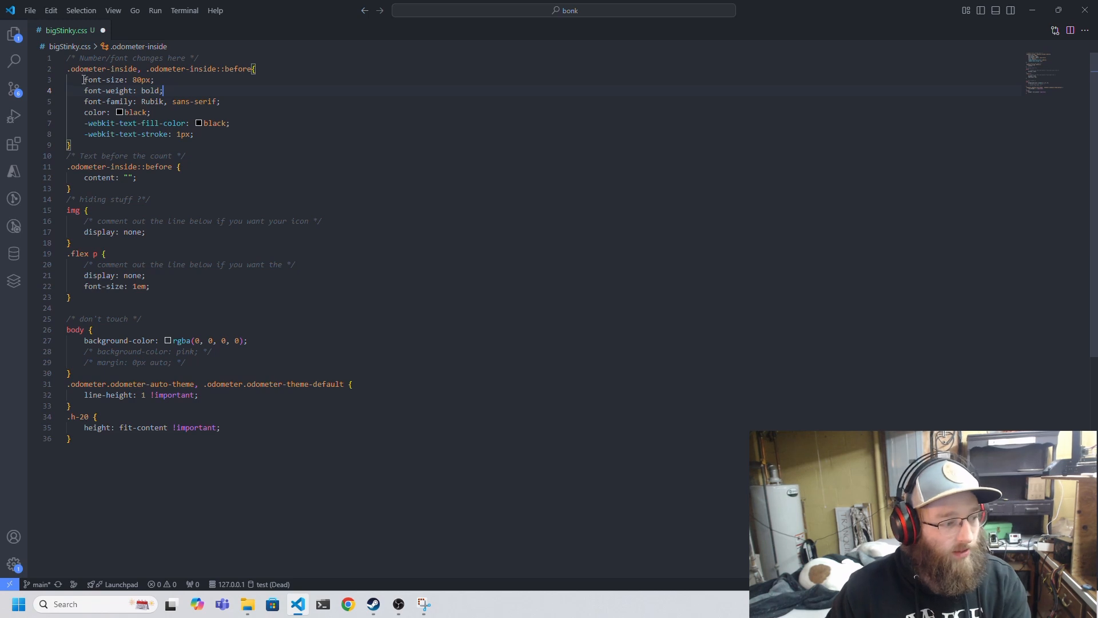
{"action": "left_click_drag", "start_coordinate": [85, 90], "coordinate": [146, 113]}
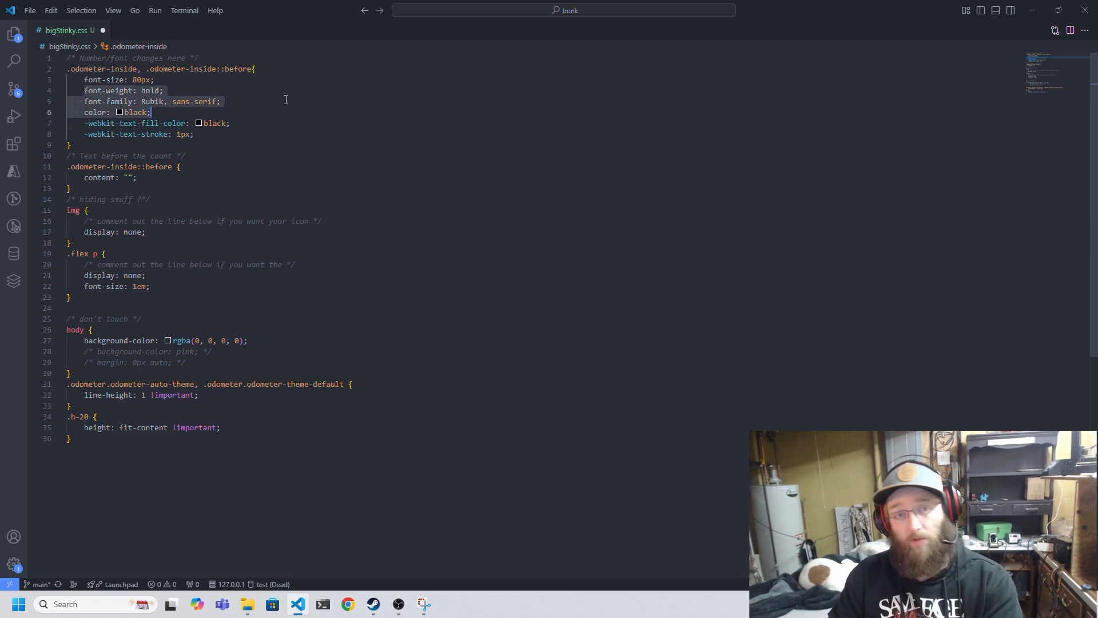
{"action": "left_click", "coordinate": [226, 135]}
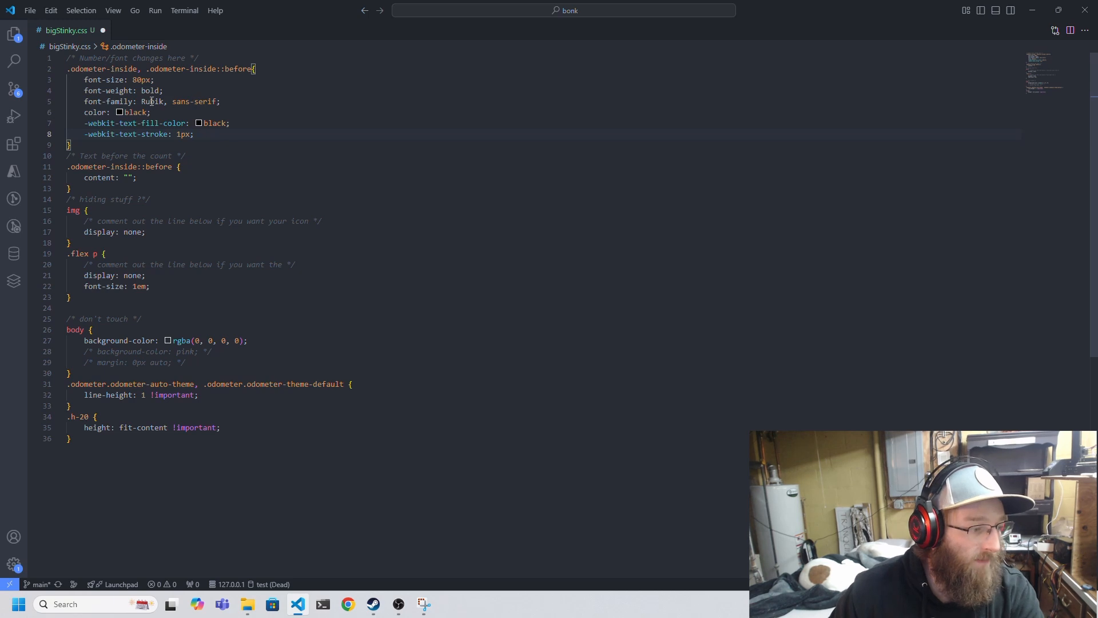
Replace Rubik in the odometer rule's font-family so it reads 'Times New Roman', serif, sans-serif, and save the file
{"action": "triple_click", "coordinate": [152, 102]}
{"action": "double_click", "coordinate": [204, 102]}
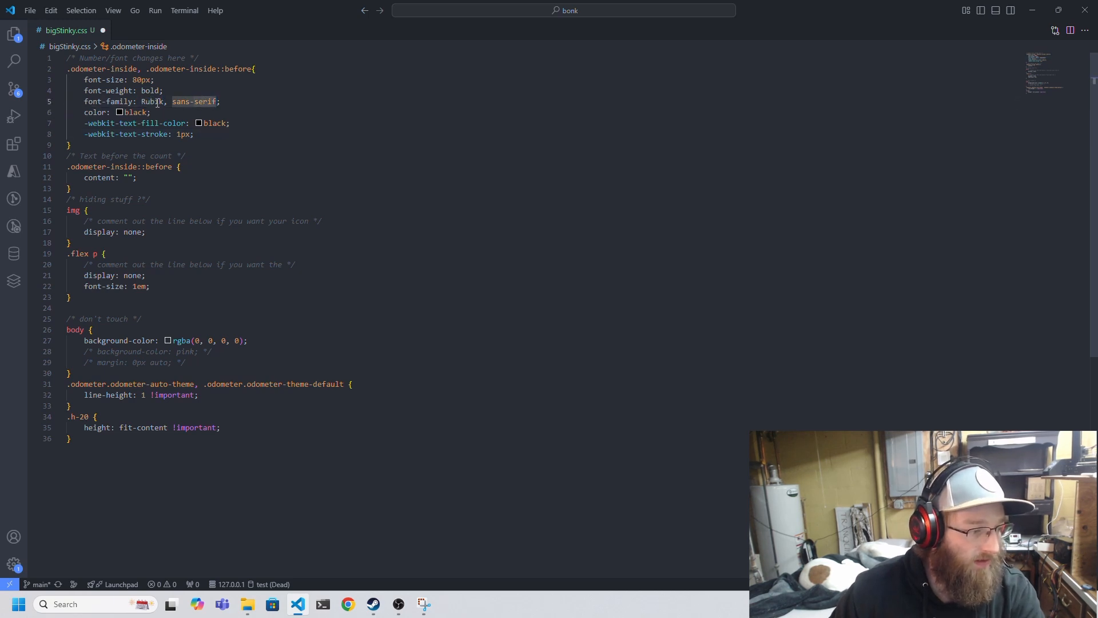
{"action": "type", "text": "comi"}
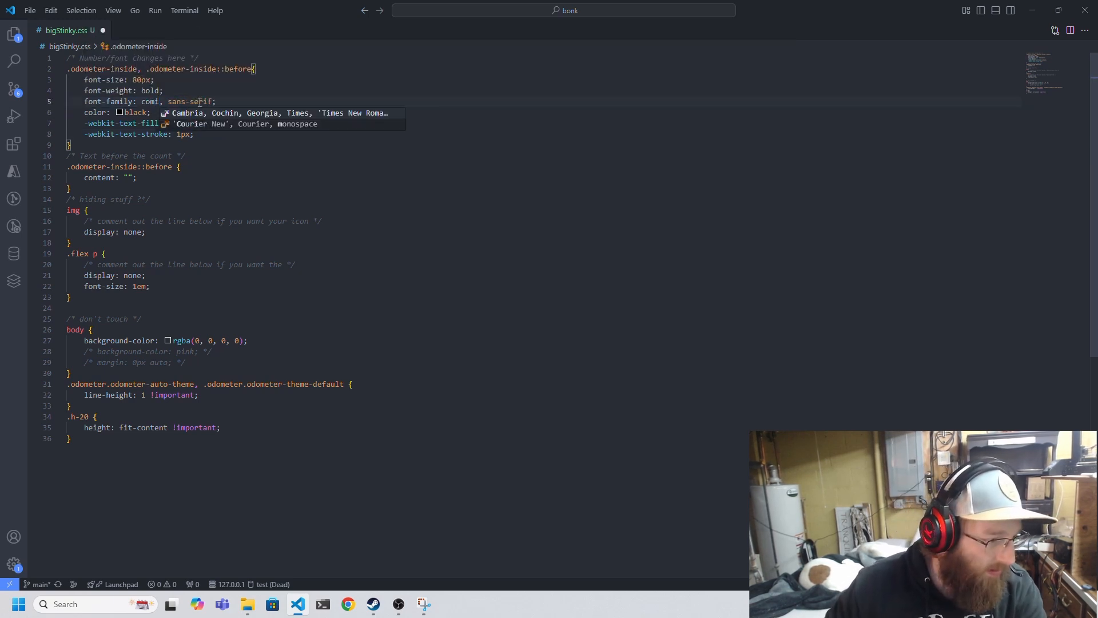
{"action": "key", "text": "Right"}
{"action": "key", "text": "Right"}
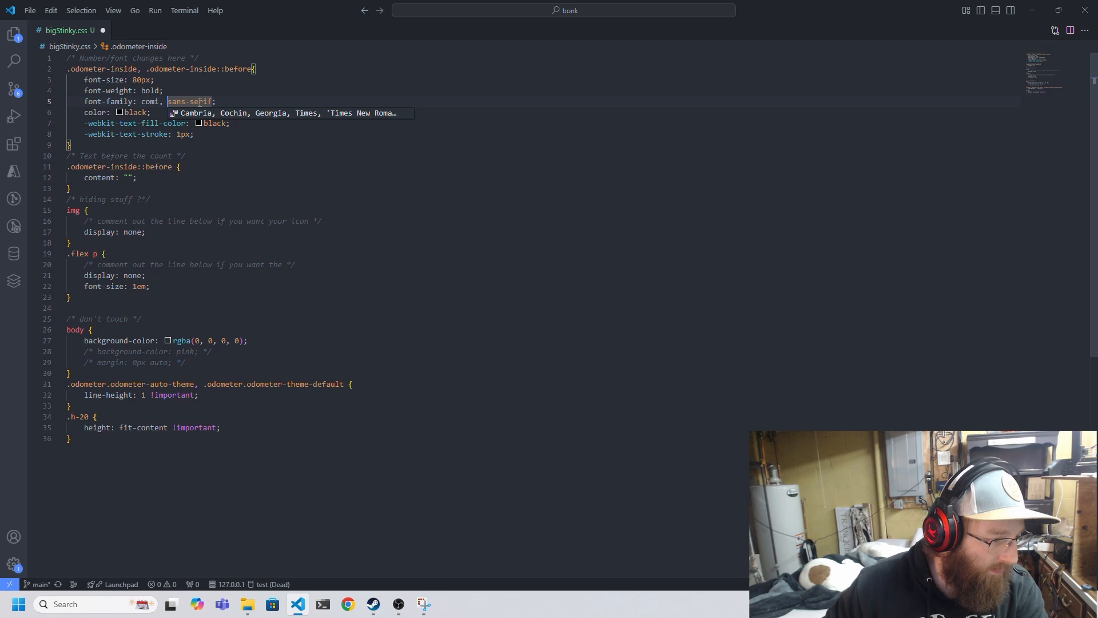
{"action": "key", "text": "Left"}
{"action": "key", "text": "Left"}
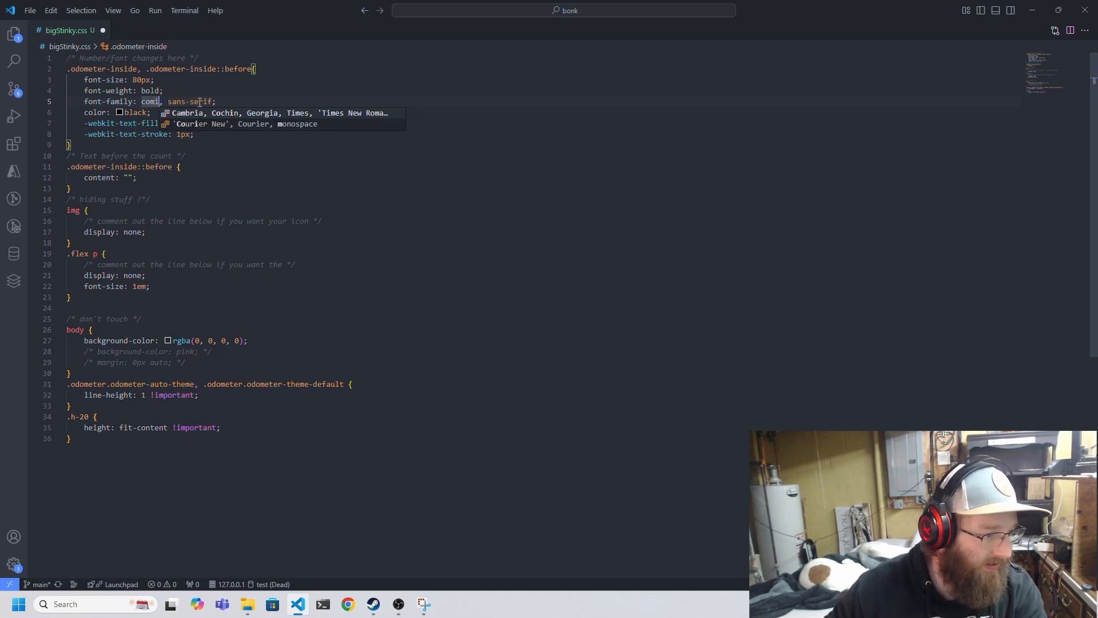
{"action": "key", "text": "ctrl+BackSpace"}
{"action": "key", "text": "ctrl+equal"}
{"action": "key", "text": "ctrl+minus"}
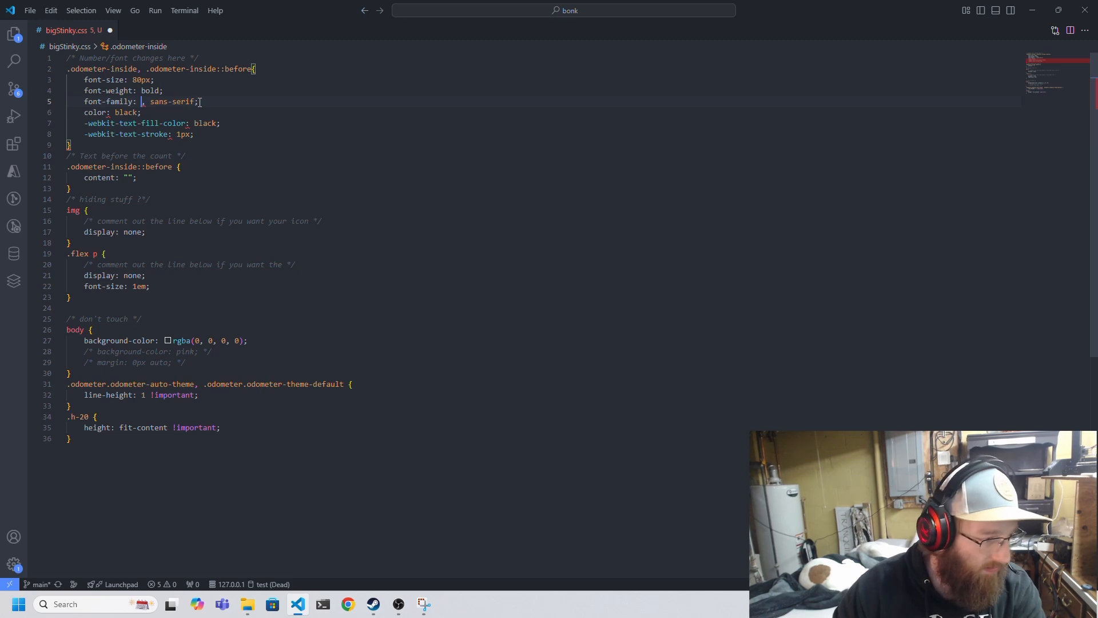
{"action": "type", "text": "com"}
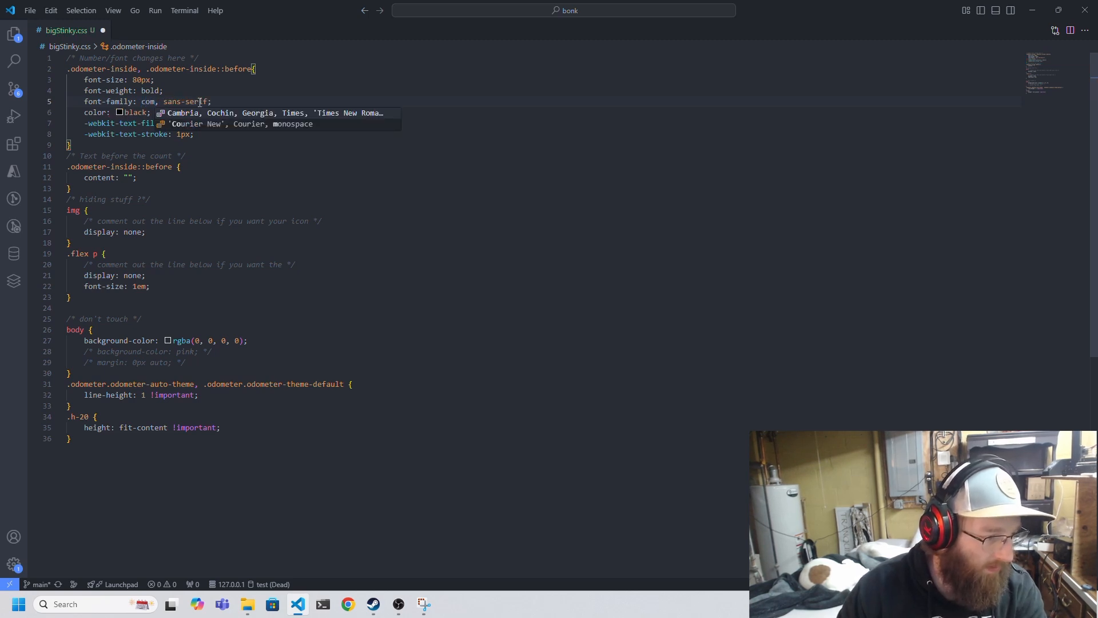
{"action": "left_click", "coordinate": [349, 117]}
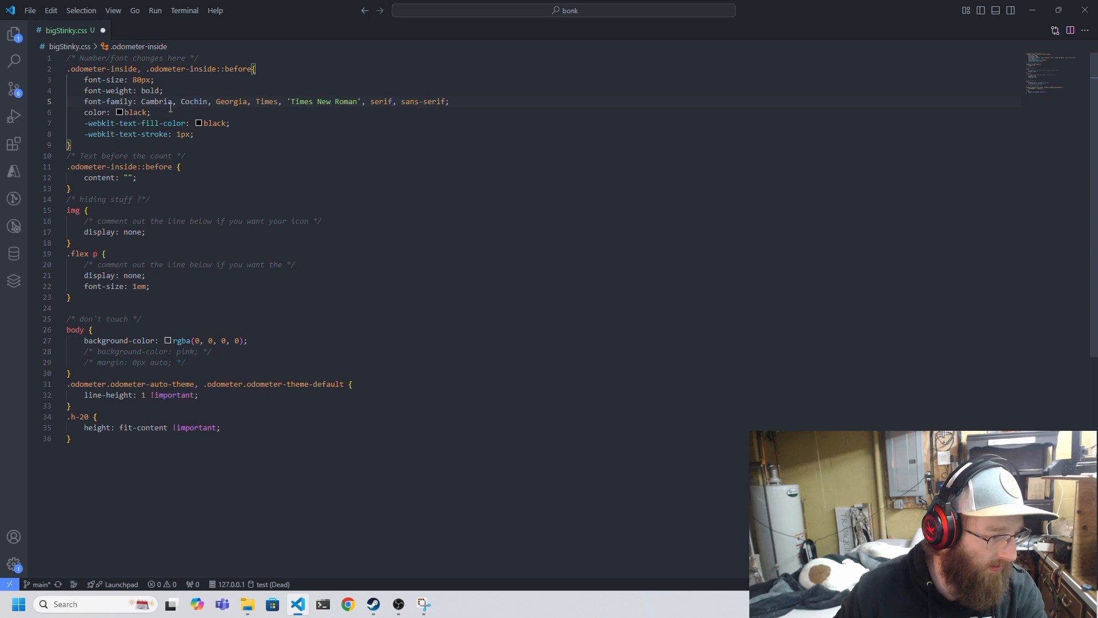
{"action": "left_click_drag", "start_coordinate": [142, 101], "coordinate": [296, 101]}
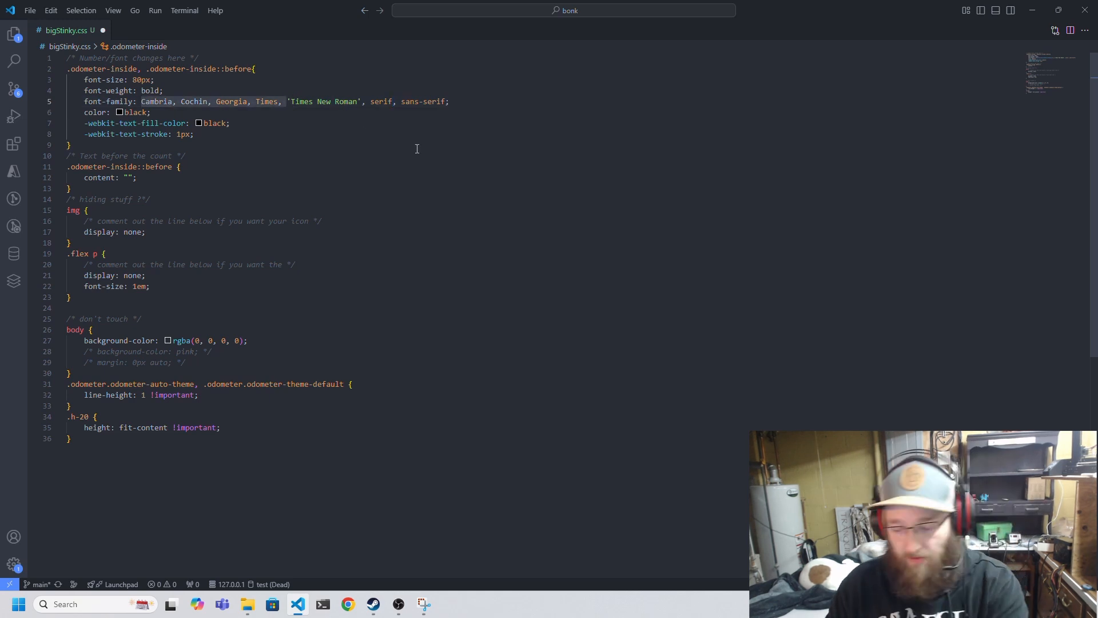
{"action": "key", "text": "BackSpace"}
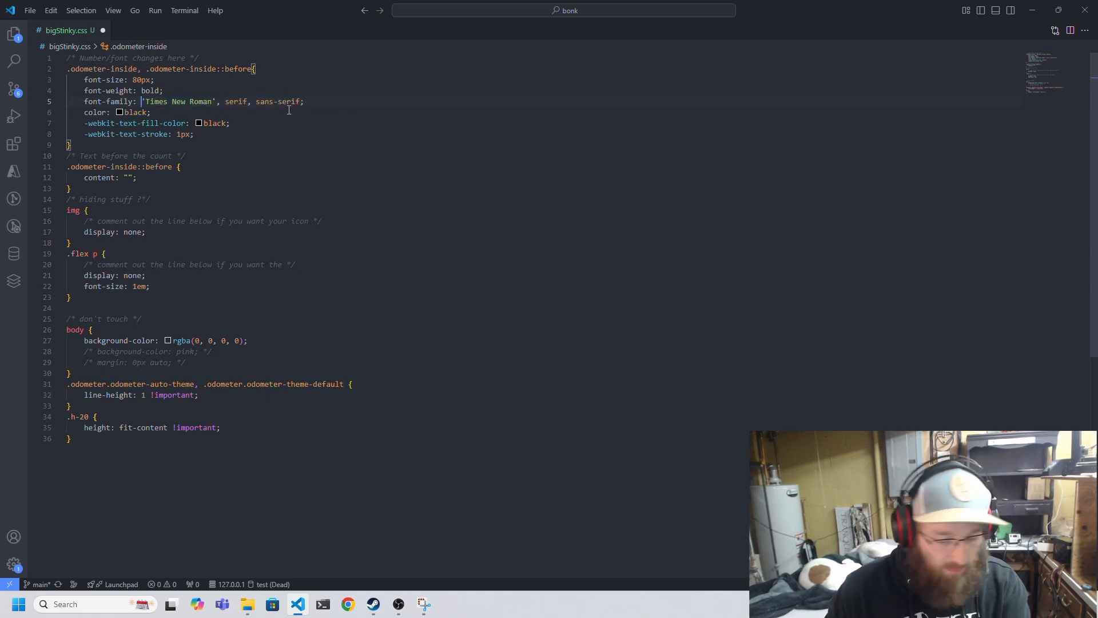
{"action": "left_click_drag", "start_coordinate": [319, 430], "coordinate": [7, 18]}
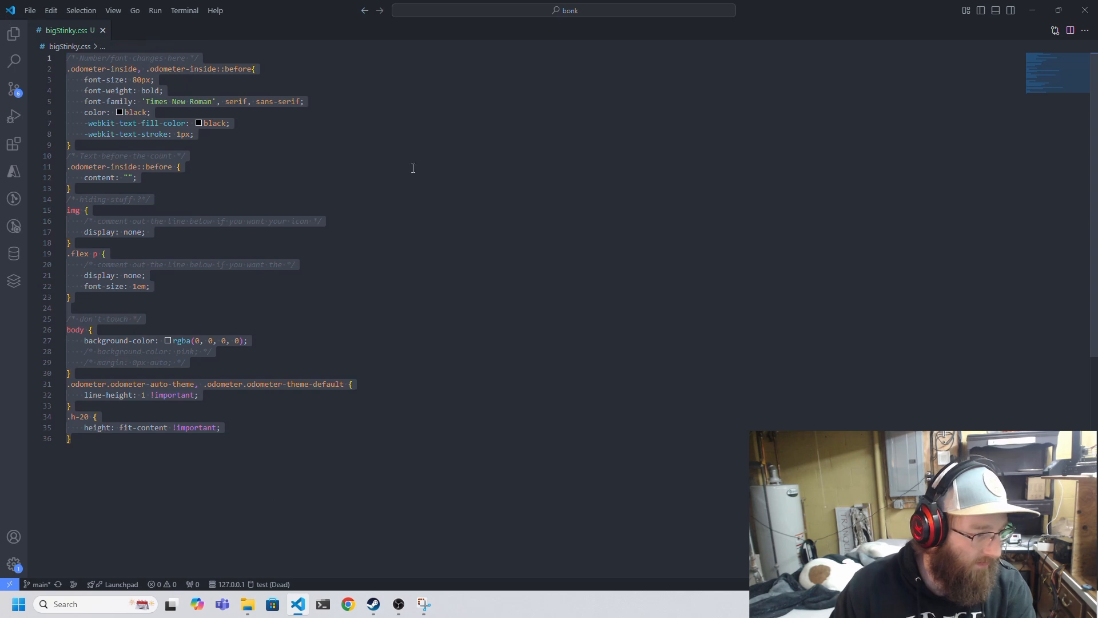
Set -webkit-text-fill-color in the odometer rule to pink
{"action": "left_click", "coordinate": [281, 123]}
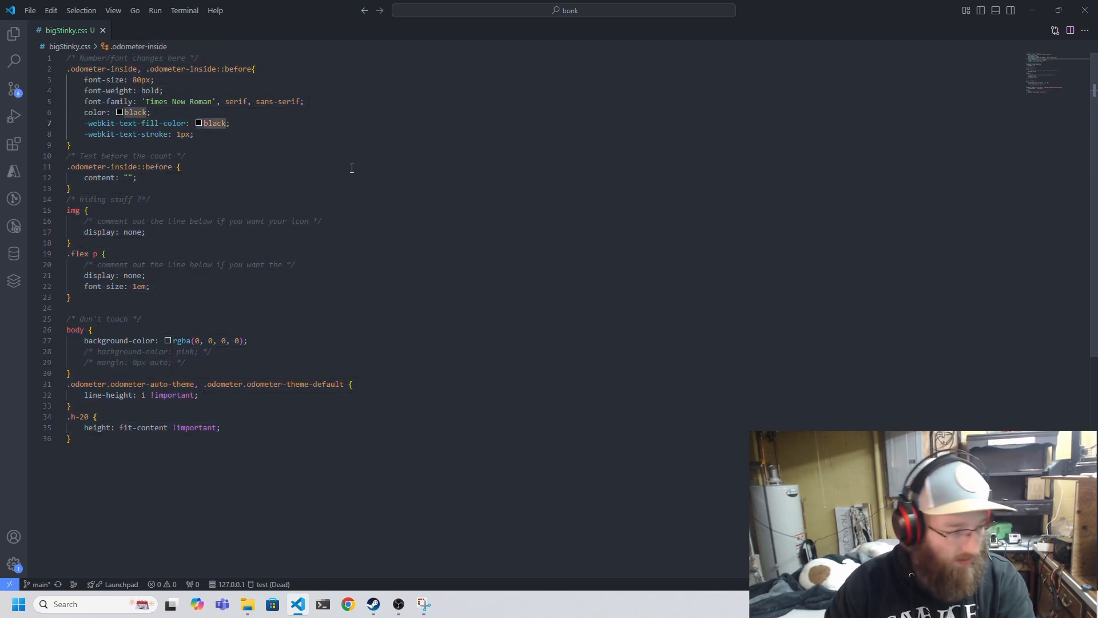
{"action": "type", "text": "pin"}
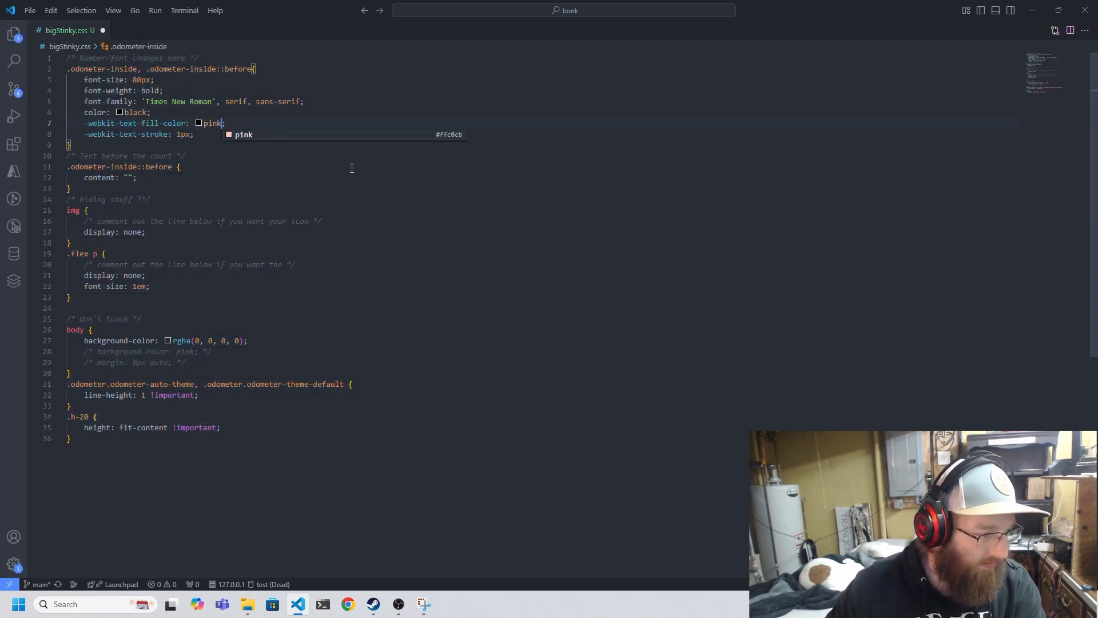
{"action": "left_click", "coordinate": [351, 167]}
Copy the whole stylesheet and replace the Yotu source's custom CSS in OBS with it
{"action": "left_click_drag", "start_coordinate": [373, 439], "coordinate": [0, 6]}
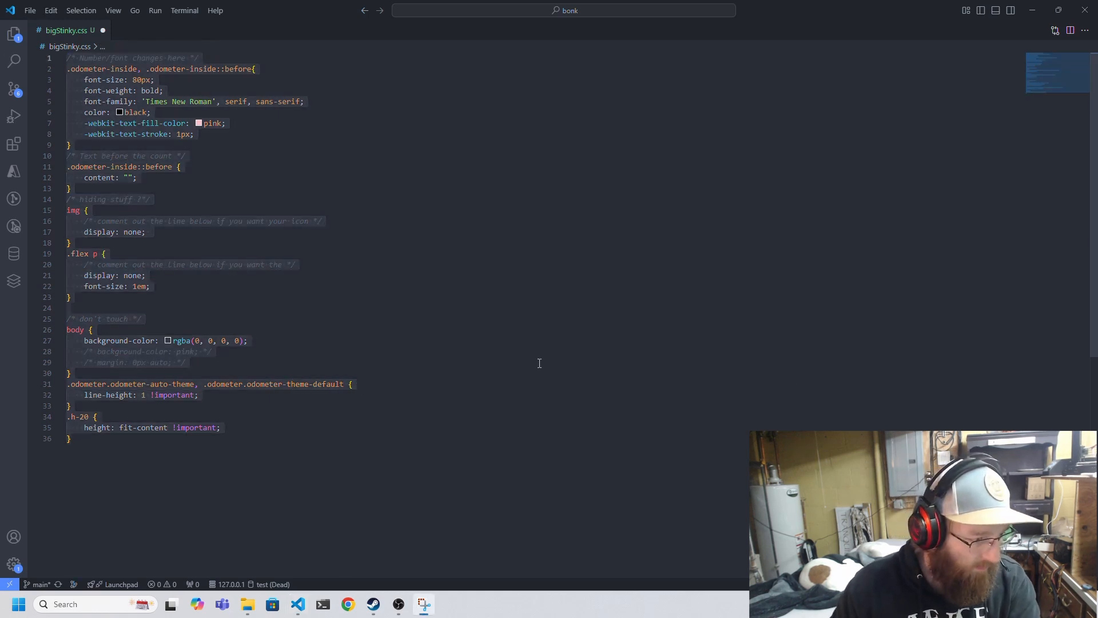
{"action": "key", "text": "alt+Tab"}
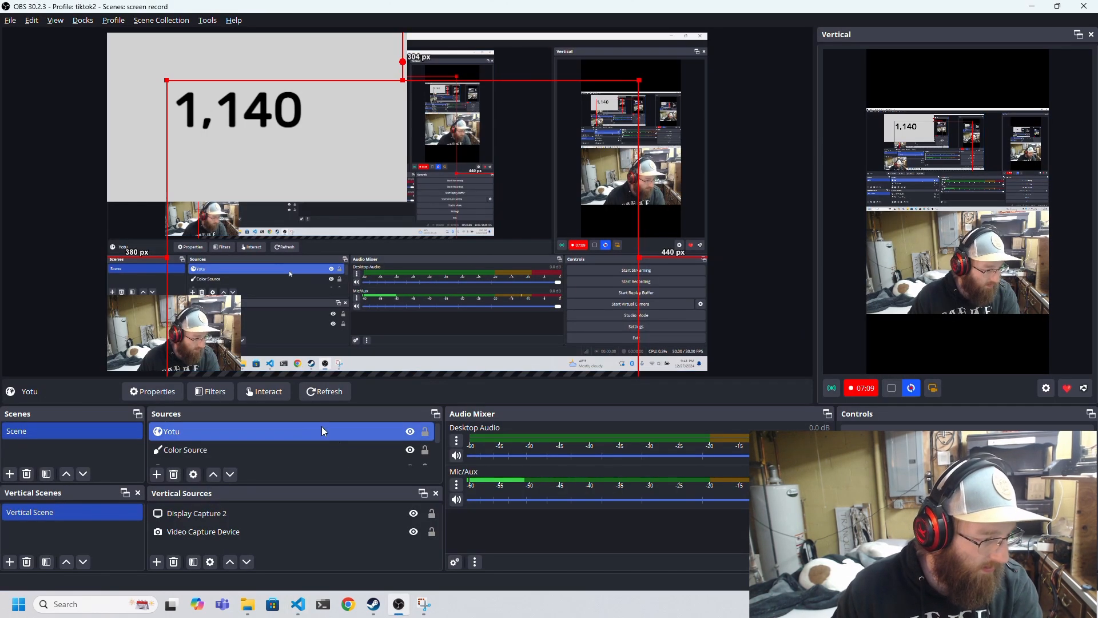
{"action": "double_click", "coordinate": [191, 433]}
{"action": "left_click", "coordinate": [484, 414]}
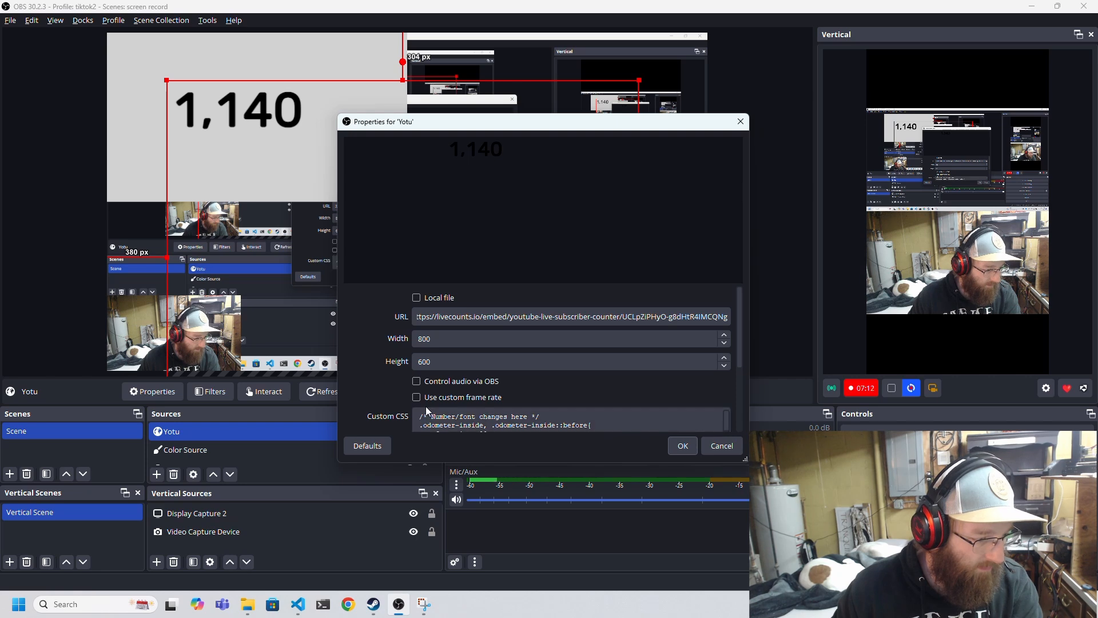
{"action": "key", "text": "ctrl+a"}
{"action": "key", "text": "ctrl+v"}
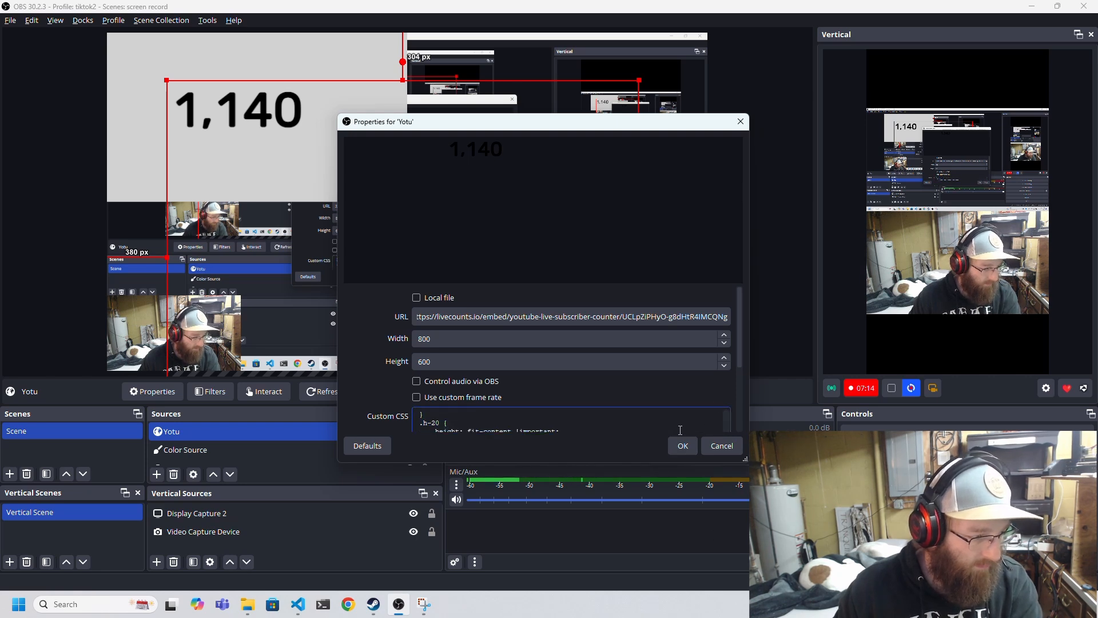
{"action": "left_click", "coordinate": [676, 447]}
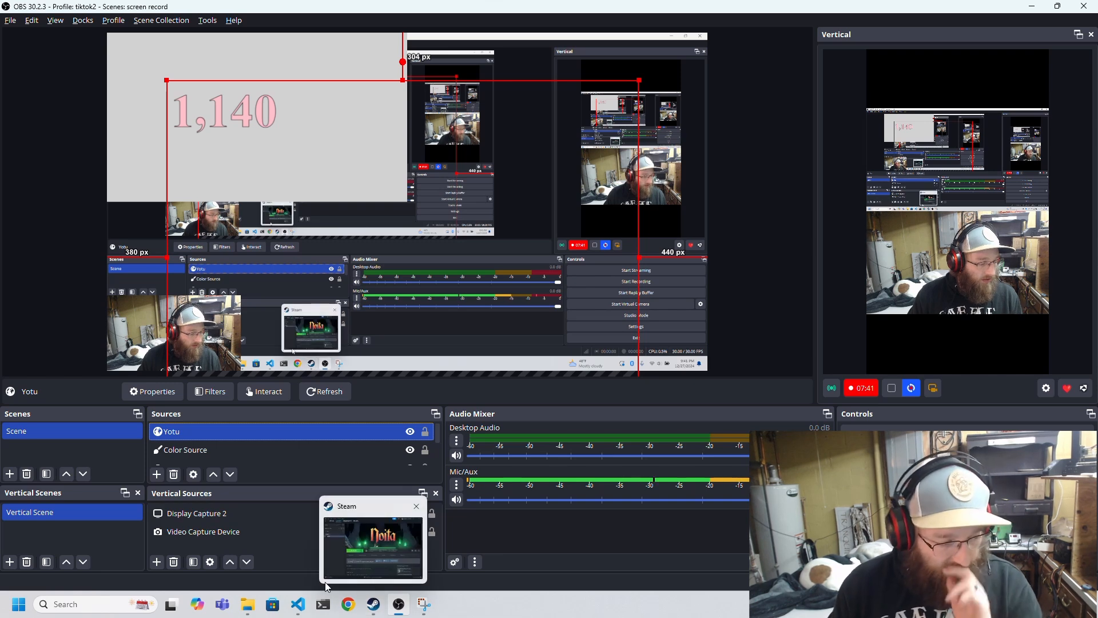
Return to bigStinky.css in VS Code and examine the content property of the rule for text before the count
{"action": "left_click", "coordinate": [298, 604]}
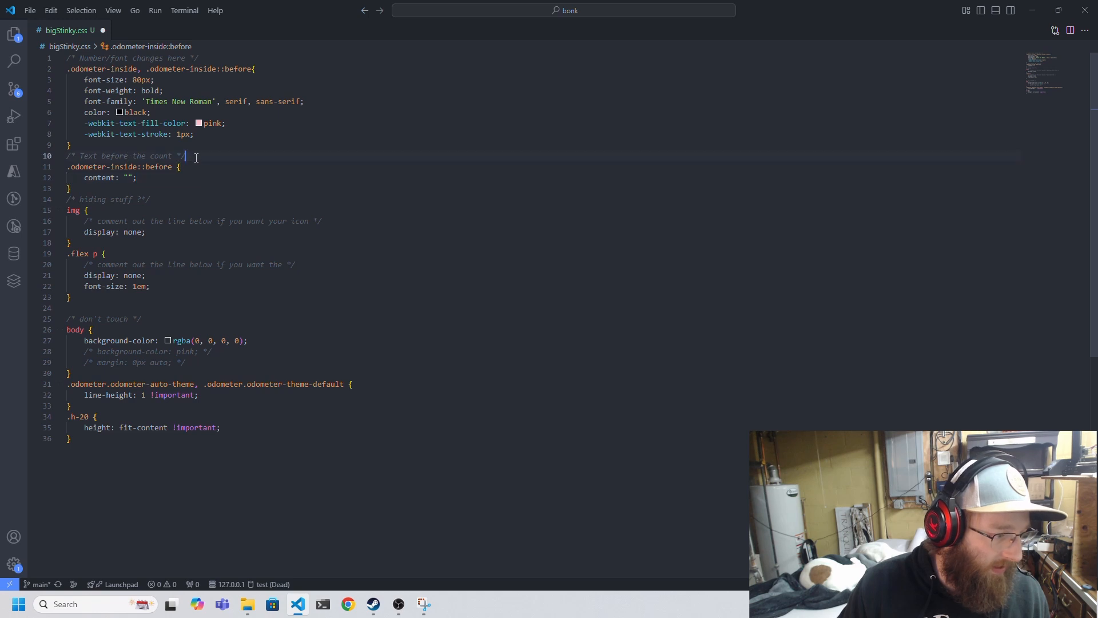
{"action": "left_click_drag", "start_coordinate": [196, 158], "coordinate": [60, 148]}
{"action": "double_click", "coordinate": [103, 180]}
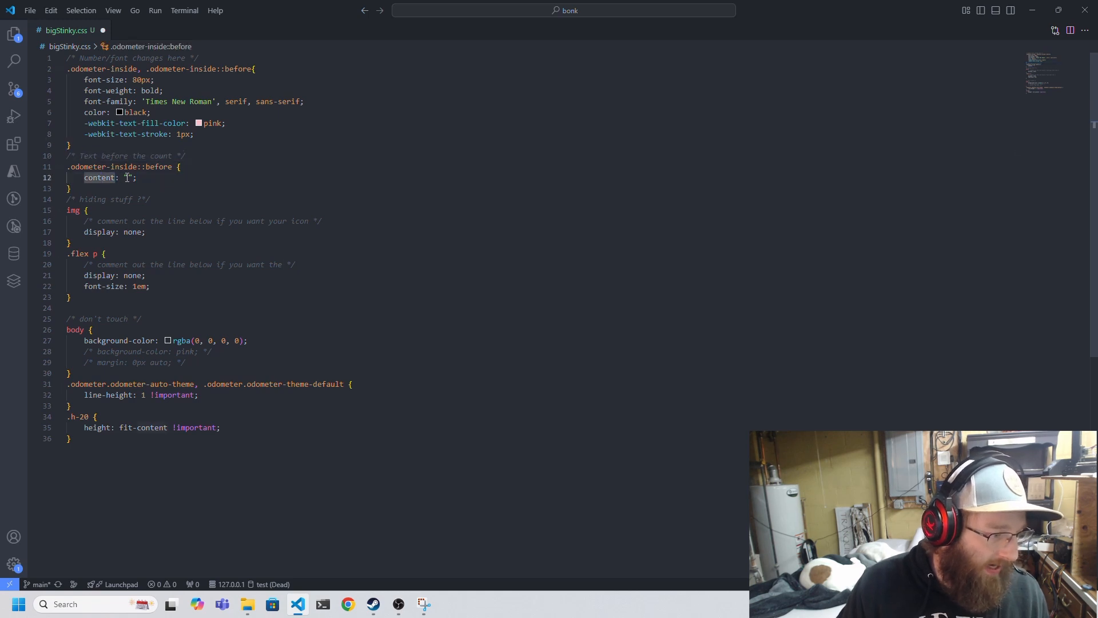
{"action": "left_click", "coordinate": [127, 178]}
Undo the font and fill colour edits back to Rubik and black, keeping the body's rgba(0, 0, 0, 0) background uncommented
{"action": "left_click", "coordinate": [242, 124]}
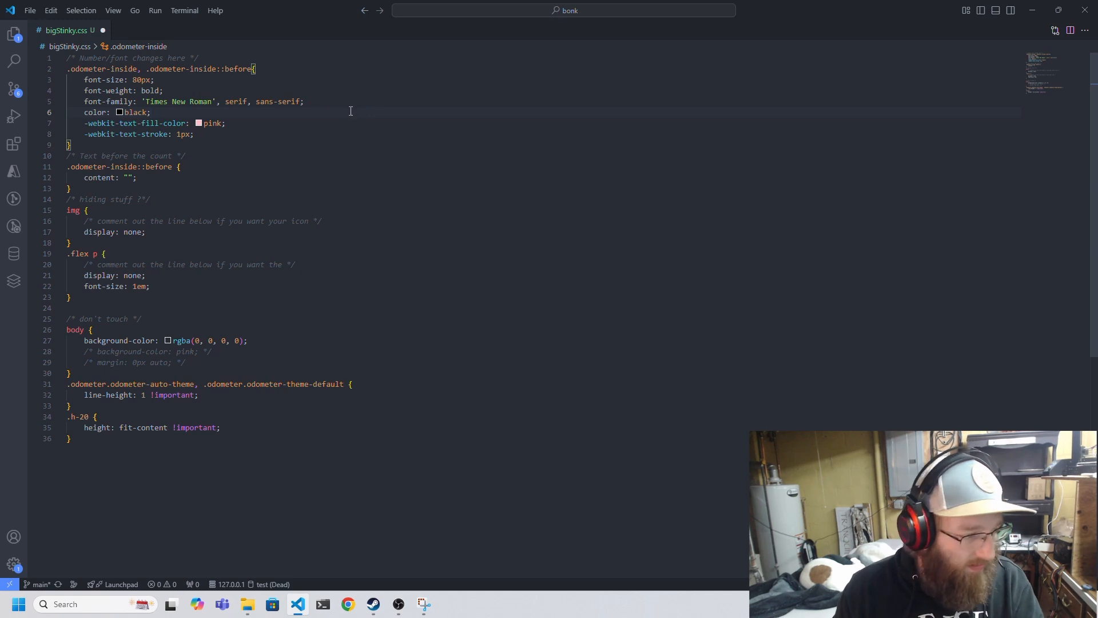
{"action": "key", "text": "ctrl+z"}
{"action": "key", "text": "ctrl+z"}
{"action": "key", "text": "ctrl+z"}
{"action": "key", "text": "ctrl+z"}
{"action": "key", "text": "ctrl+z"}
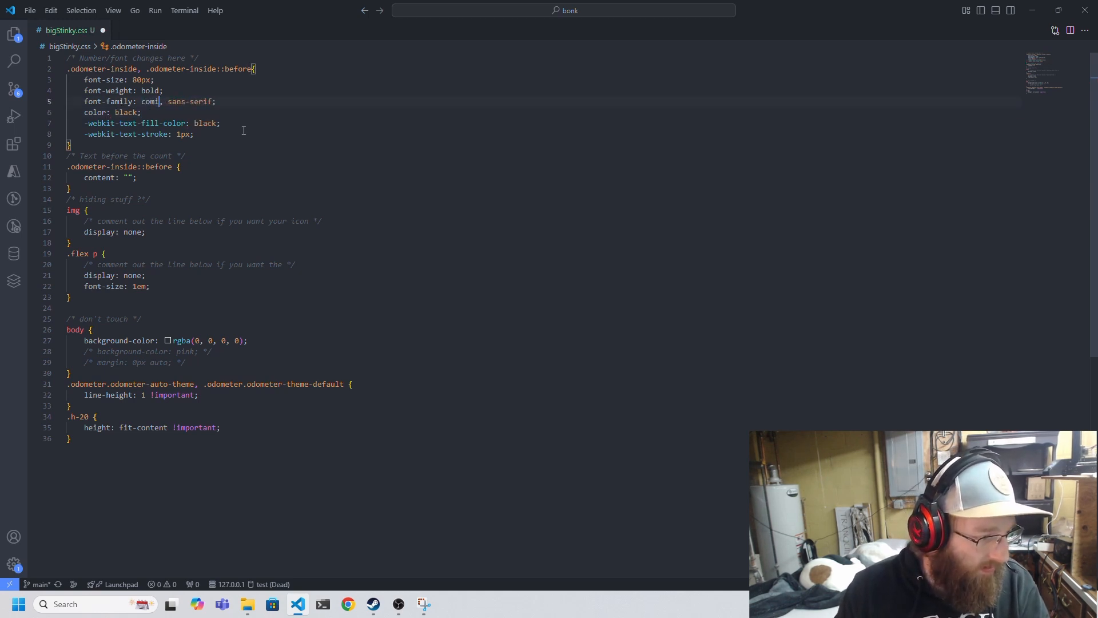
{"action": "key", "text": "ctrl+z"}
{"action": "key", "text": "ctrl+z"}
{"action": "key", "text": "ctrl+z"}
{"action": "key", "text": "ctrl+y"}
{"action": "key", "text": "ctrl+y"}
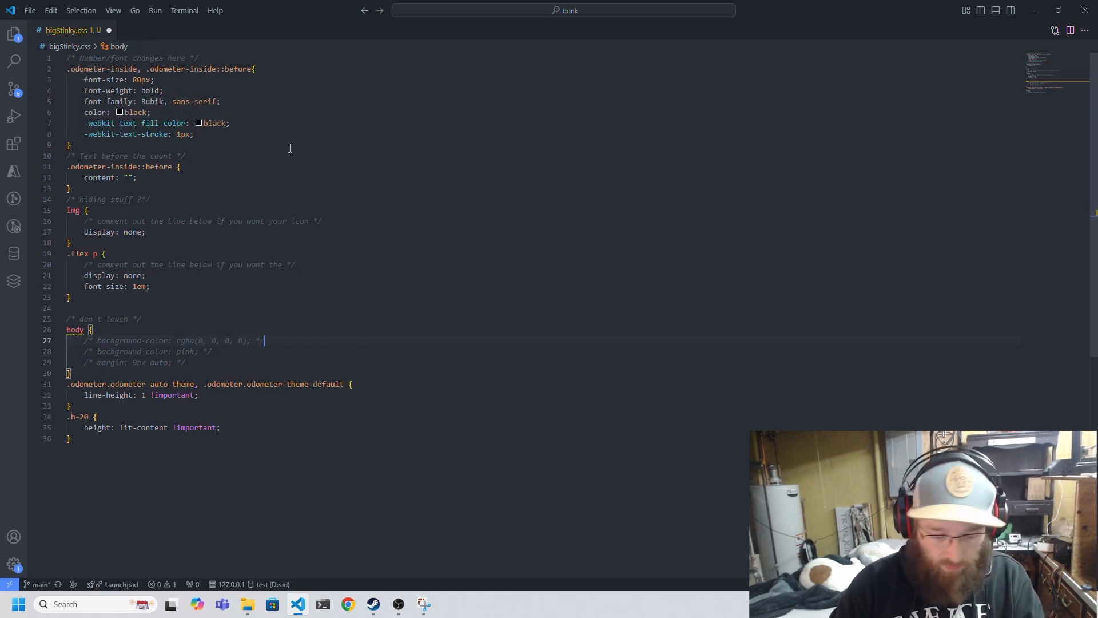
Change the black -webkit-text-fill-color value back to pink, leaving the Rubik font in place
{"action": "left_click", "coordinate": [180, 154]}
{"action": "left_click", "coordinate": [220, 123]}
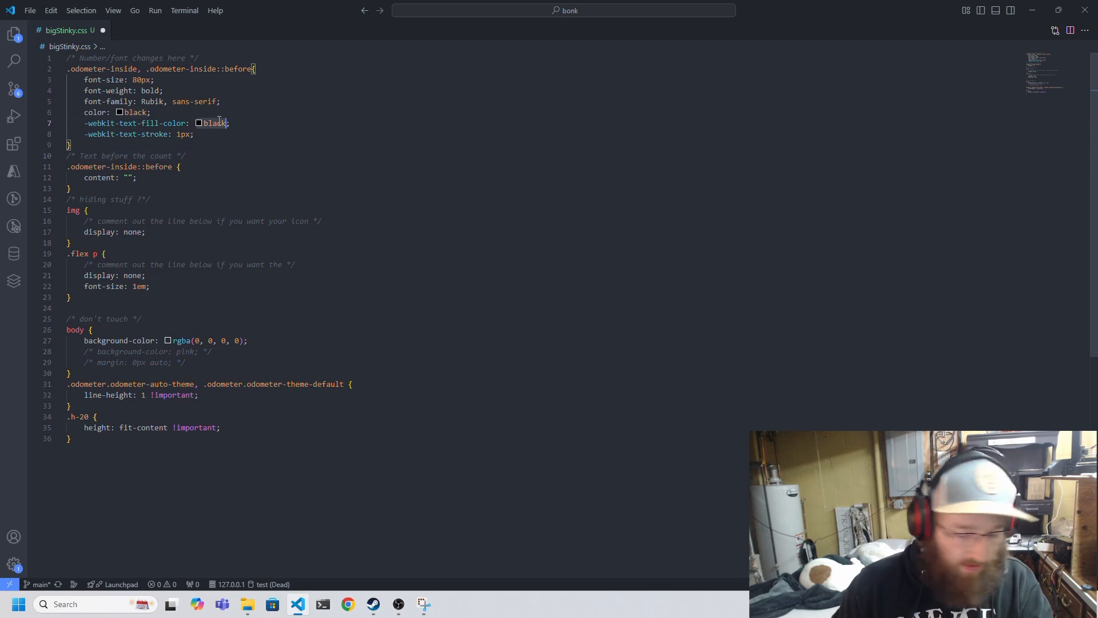
{"action": "type", "text": "piun"}
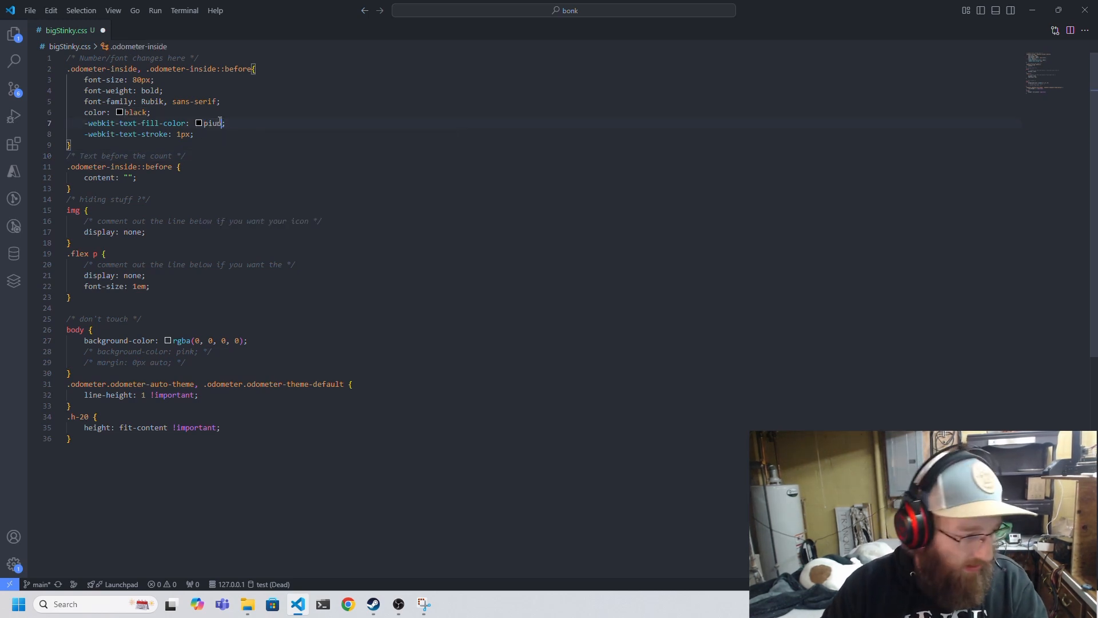
{"action": "type", "text": "k"}
{"action": "key", "text": "BackSpace"}
{"action": "key", "text": "BackSpace"}
{"action": "key", "text": "BackSpace"}
{"action": "type", "text": "nk"}
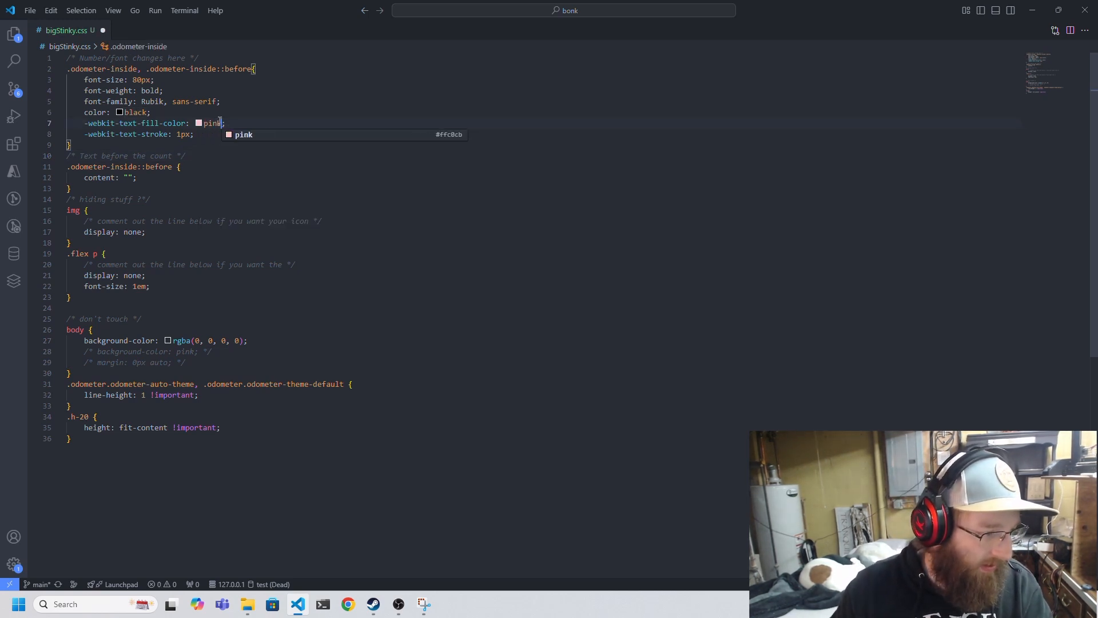
Set the content of the .odometer-inside::before rule to "Subs:" as the text before the count
{"action": "left_click", "coordinate": [207, 152]}
{"action": "left_click", "coordinate": [129, 179]}
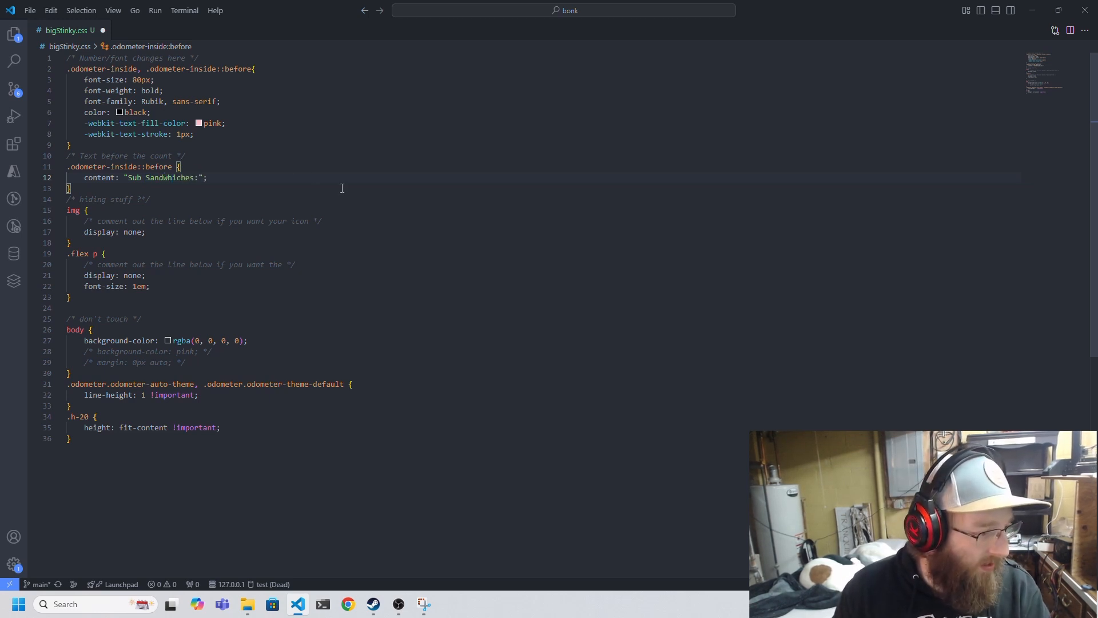
{"action": "double_click", "coordinate": [179, 181]}
{"action": "key", "text": "shift+alt+Right"}
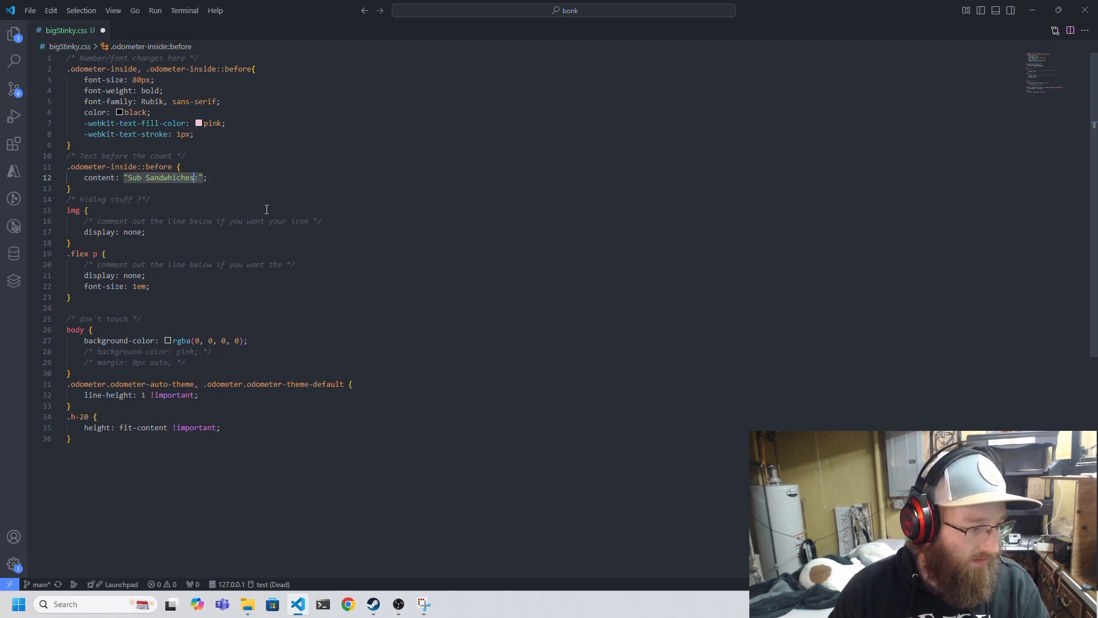
{"action": "key", "text": "shift+alt+Left"}
{"action": "key", "text": "BackSpace"}
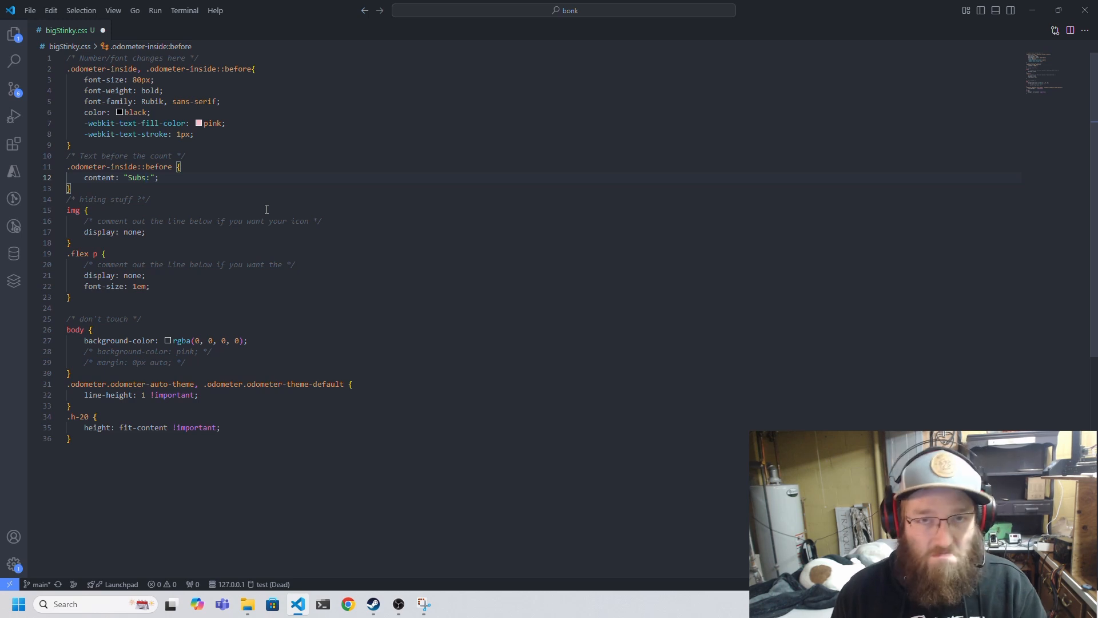
Copy the entire contents of bigStinky.css and switch to OBS
{"action": "left_click", "coordinate": [293, 376]}
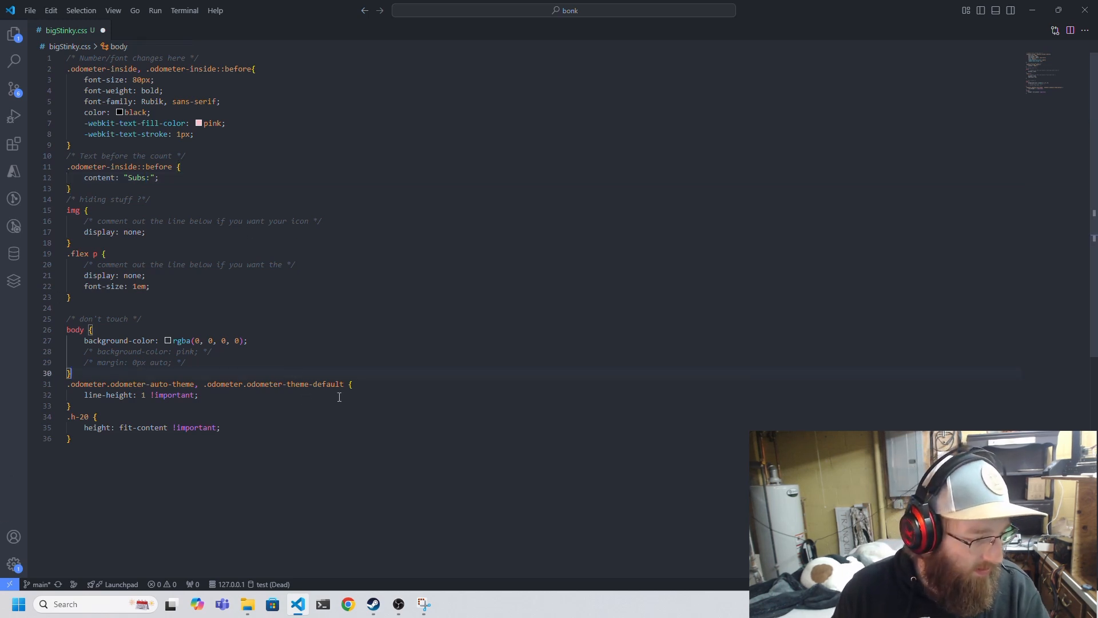
{"action": "key", "text": "ctrl+a"}
{"action": "key", "text": "alt+Tab"}
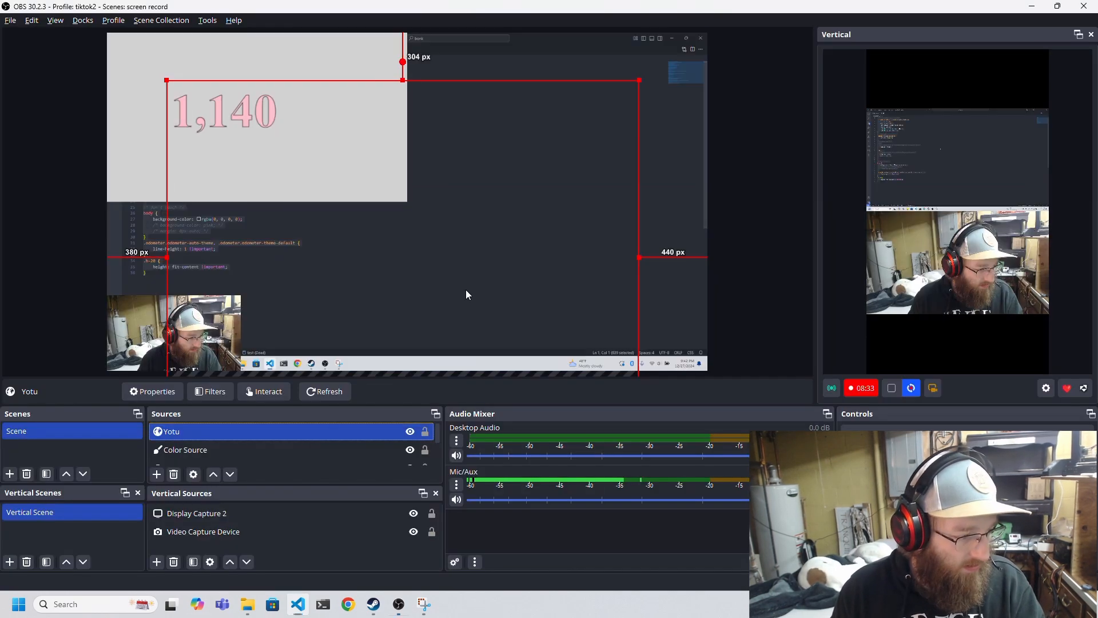
Replace the Yotu browser source's custom CSS with the copied stylesheet and move the source up-left, about 73 px from the canvas's left edge
{"action": "double_click", "coordinate": [178, 433]}
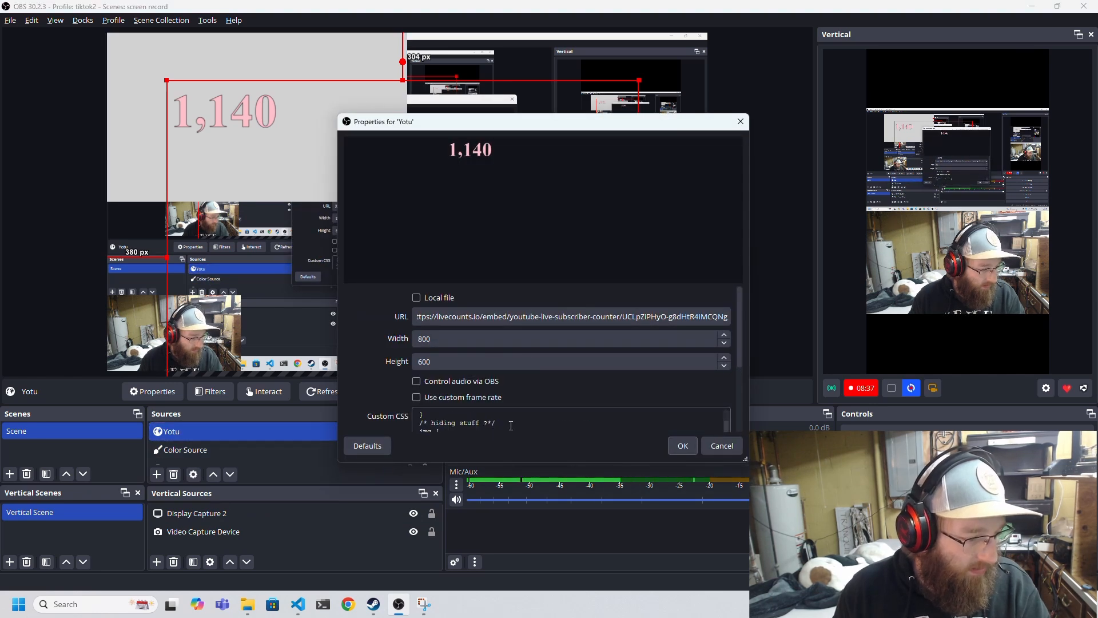
{"action": "scroll", "coordinate": [504, 425], "scroll_direction": "down", "scroll_amount": 3}
{"action": "key", "text": "ctrl+a"}
{"action": "type", "text": ".odometer.odometer-auto-theme, .odometer.odometer-theme-default {     line-height: 1 !important; } .h-20 {     height: fit-content !important; }"}
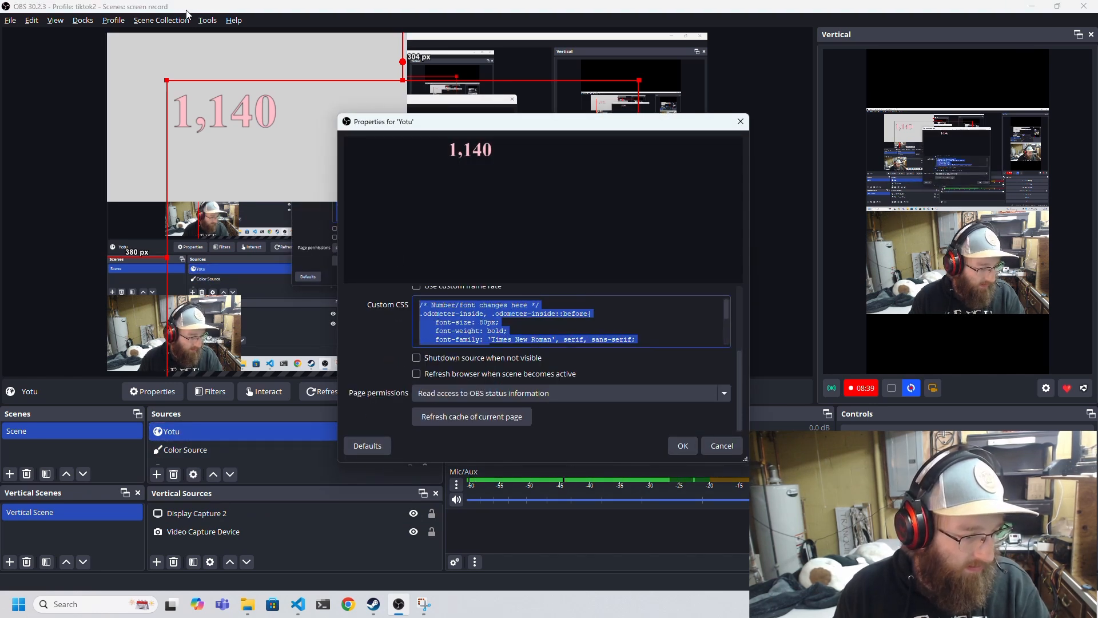
{"action": "left_click", "coordinate": [681, 445]}
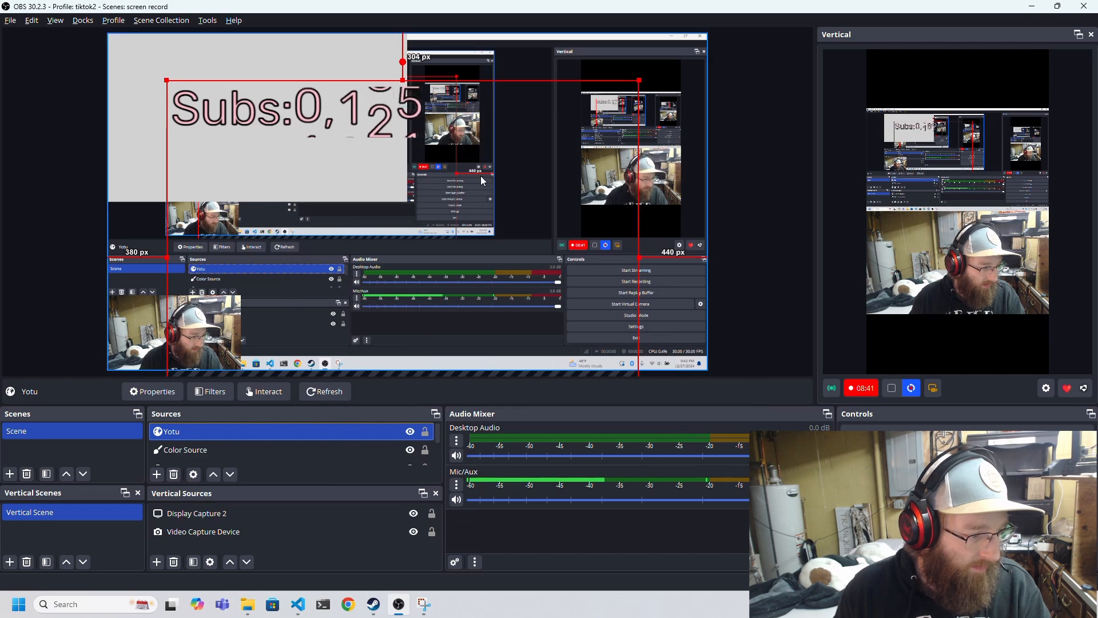
{"action": "left_click_drag", "start_coordinate": [324, 109], "coordinate": [276, 85]}
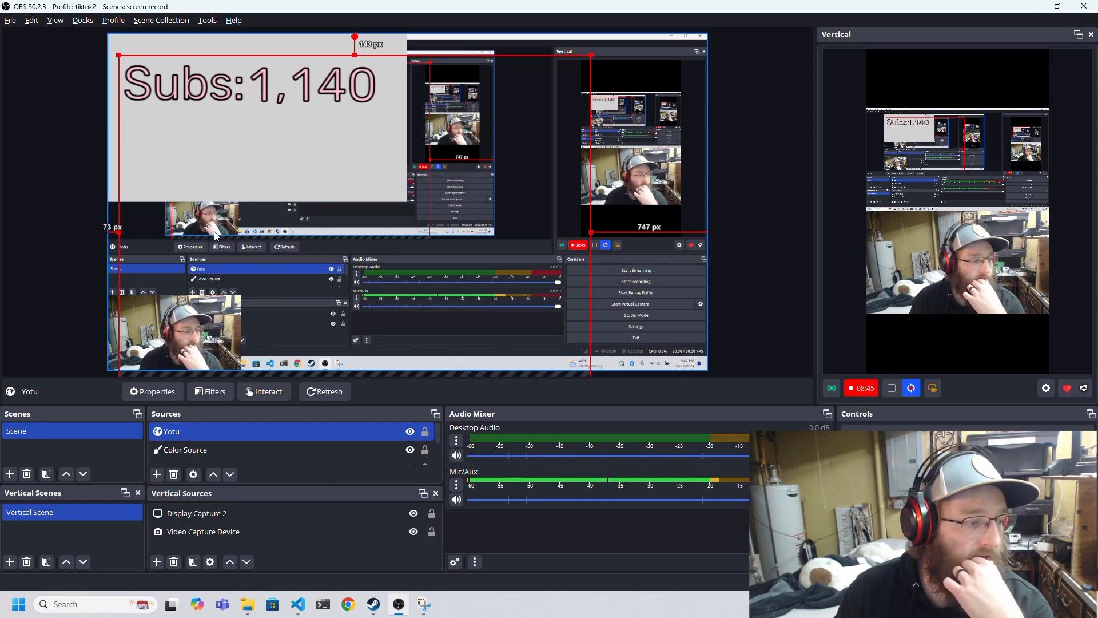